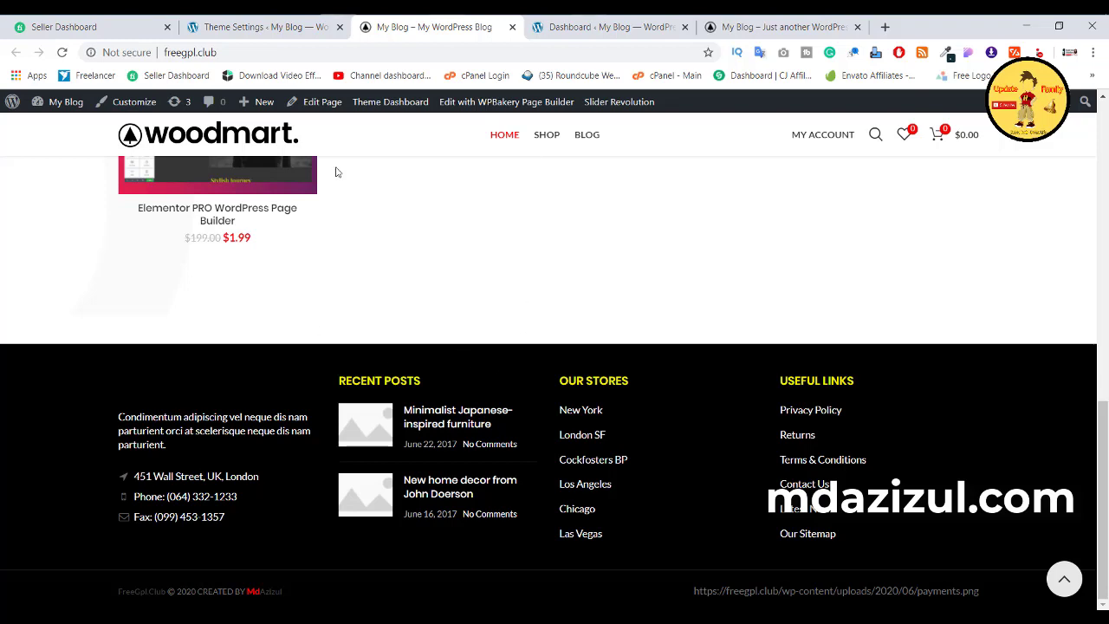
- Open the Advanced typography page in the Woodmart theme settings of the 3.your-dev.website dashboard
left_click(586, 34)
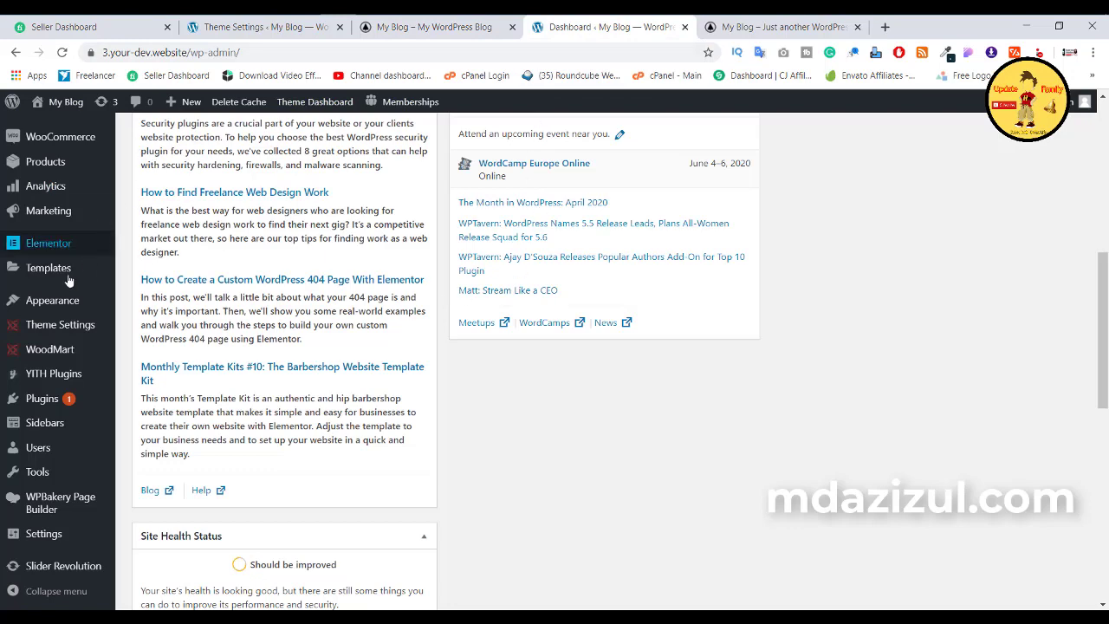
scroll(68, 277, "down", 1)
mouse_move(53, 334)
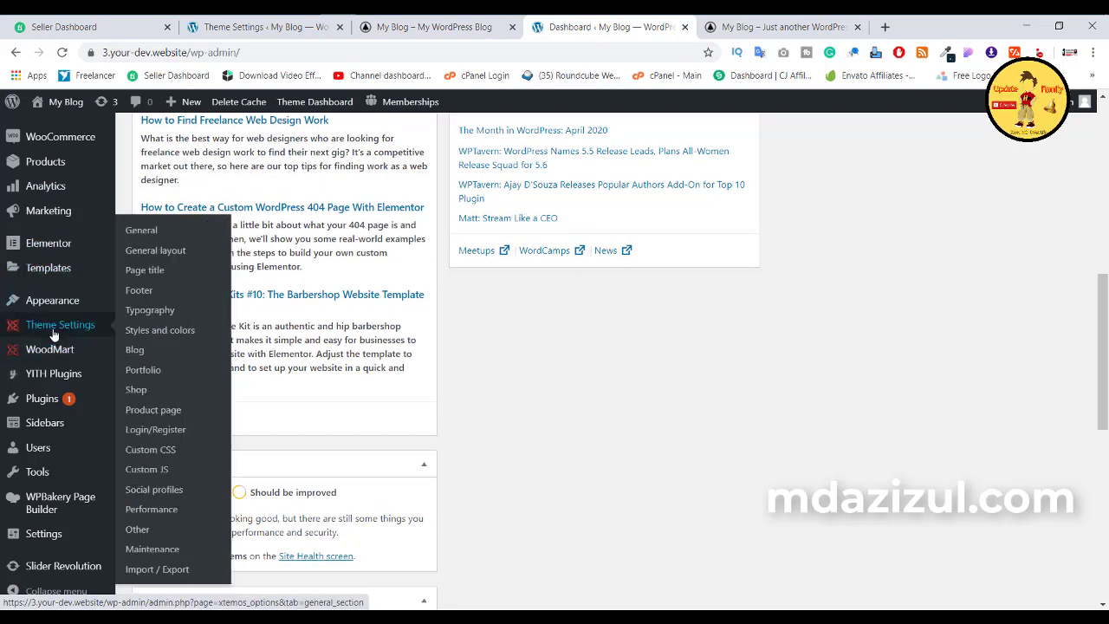
left_click(150, 310)
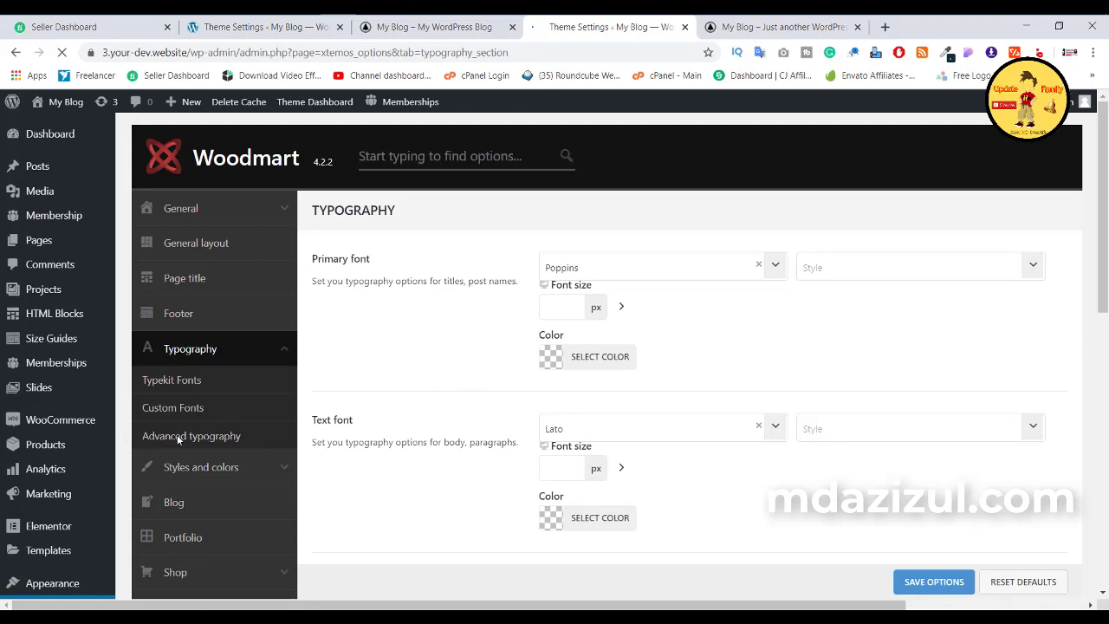
left_click(177, 434)
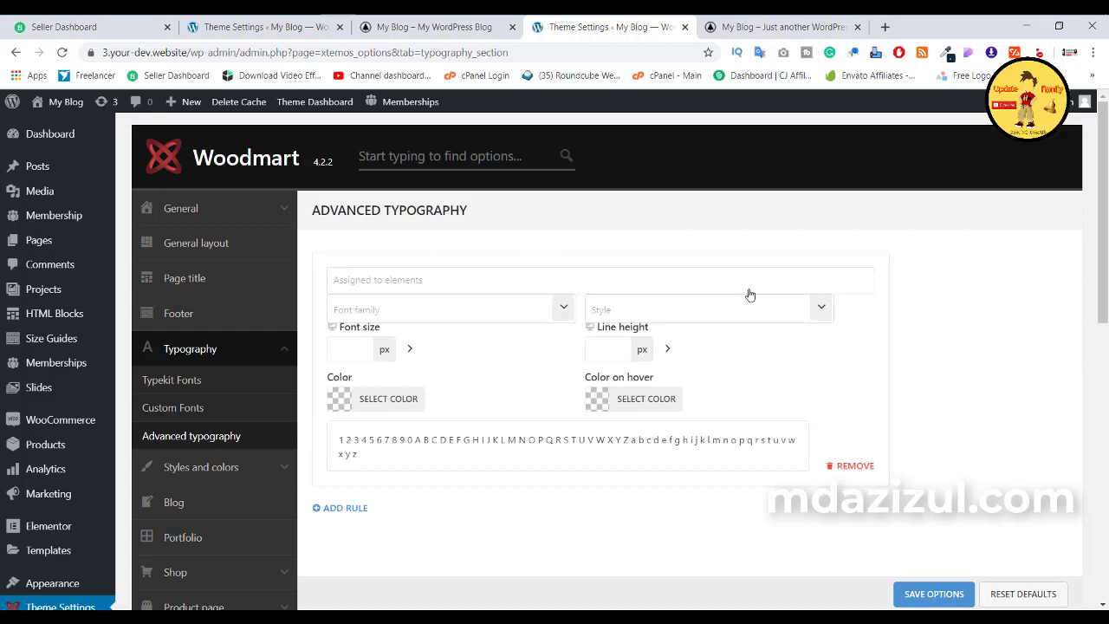
- Assign the first advanced typography rule to a custom selector and activate its selector field
left_click(414, 284)
scroll(421, 363, "down", 10)
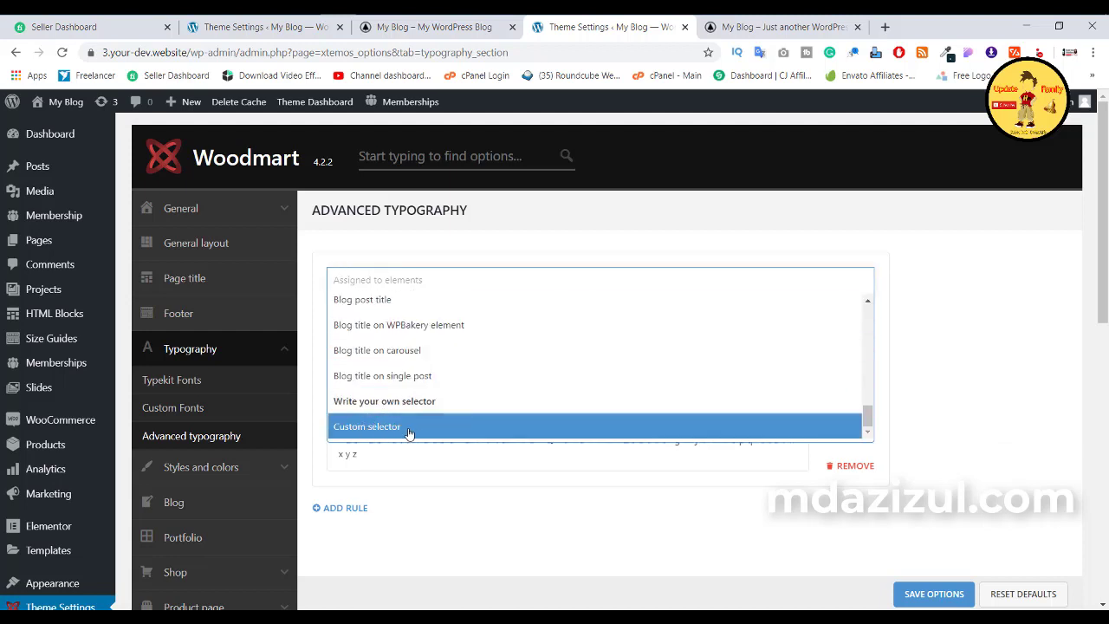
left_click(409, 431)
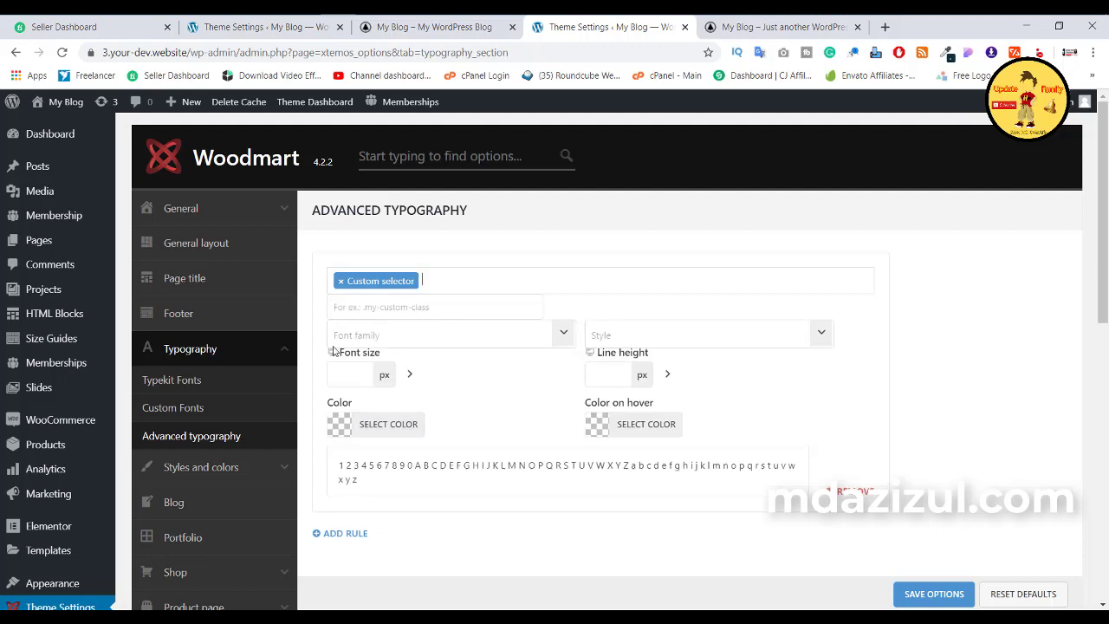
left_click(410, 308)
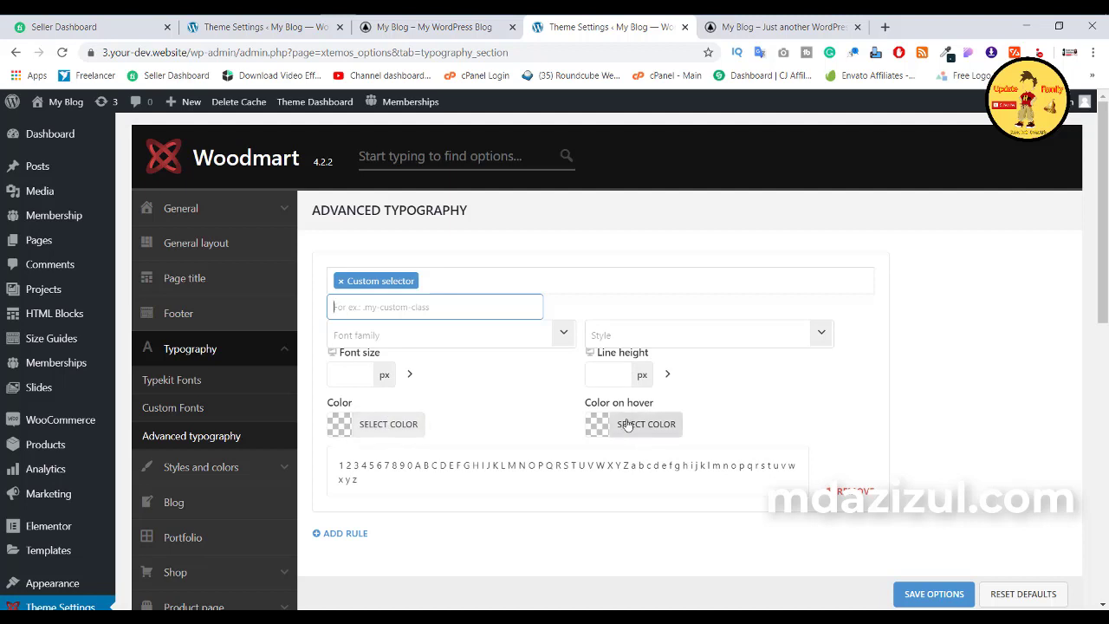
- Check the site's footer, open the Footer settings in a separate tab and set the footer layout to Four Columns
left_click(754, 27)
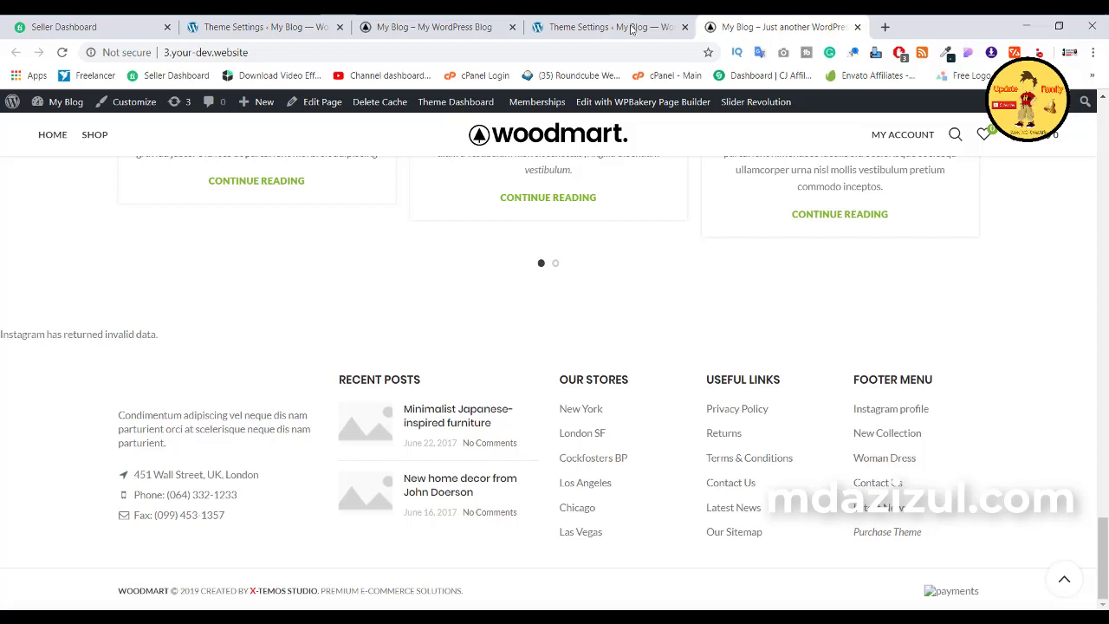
left_click(598, 28)
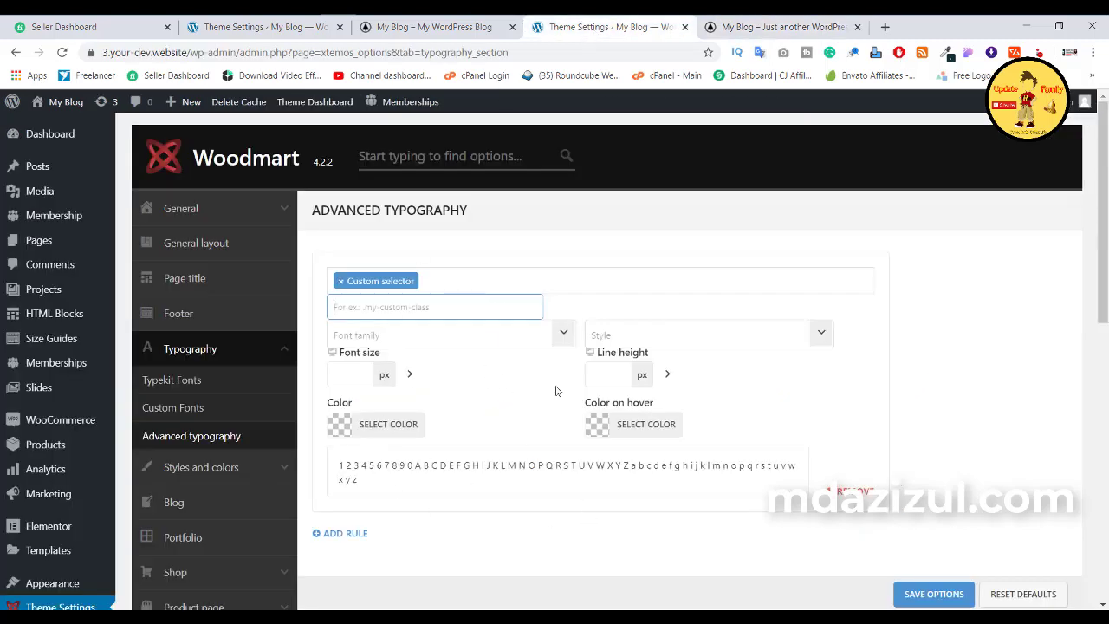
left_click(775, 26)
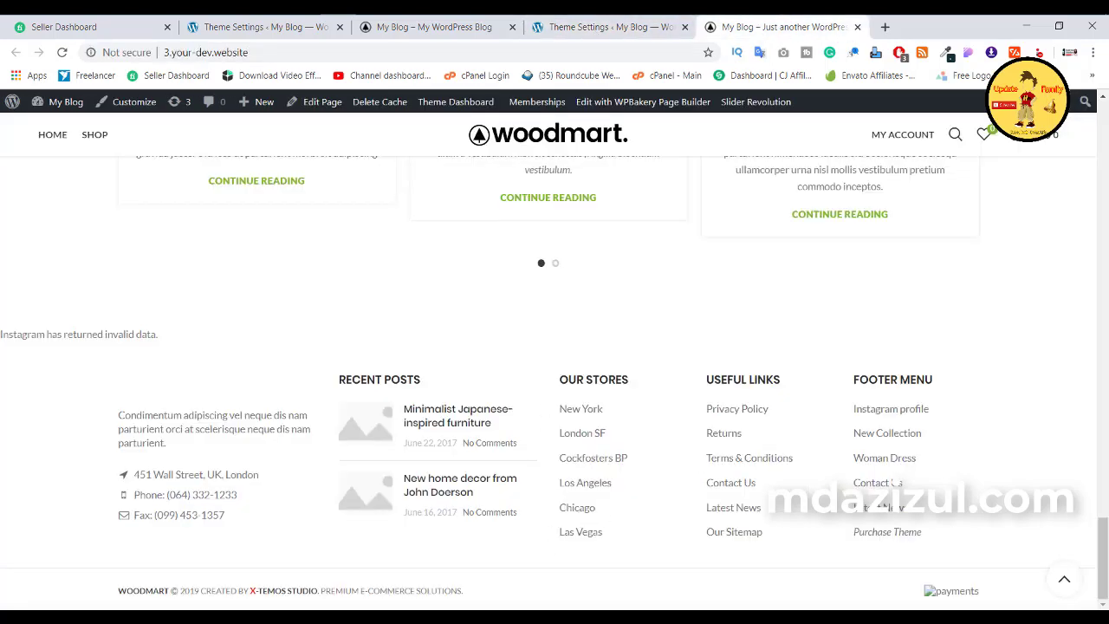
left_click(667, 26)
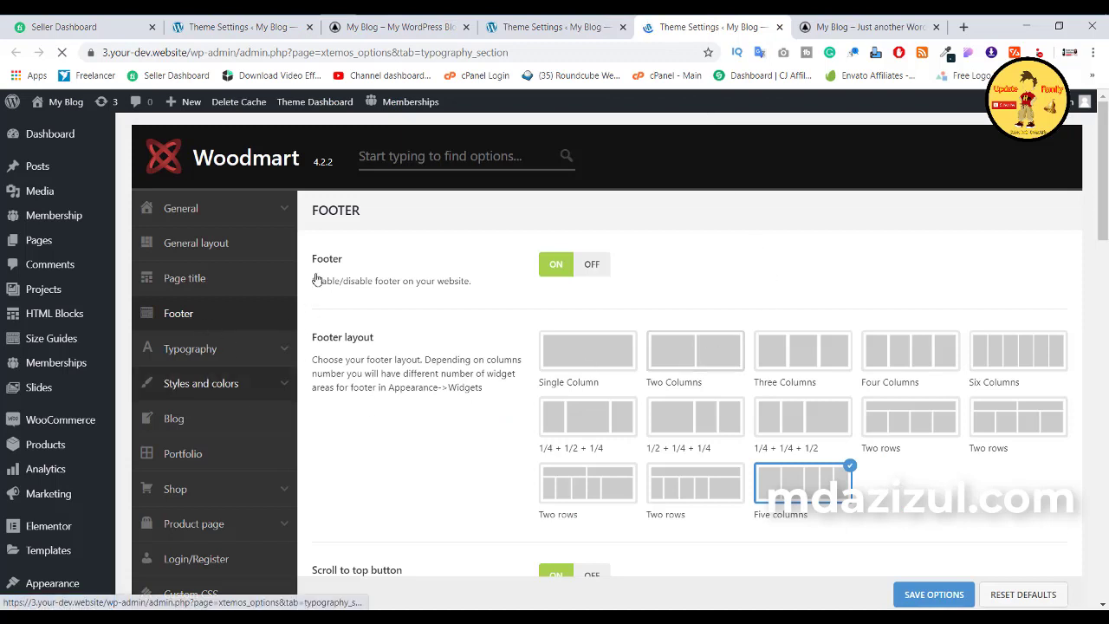
left_click(909, 363)
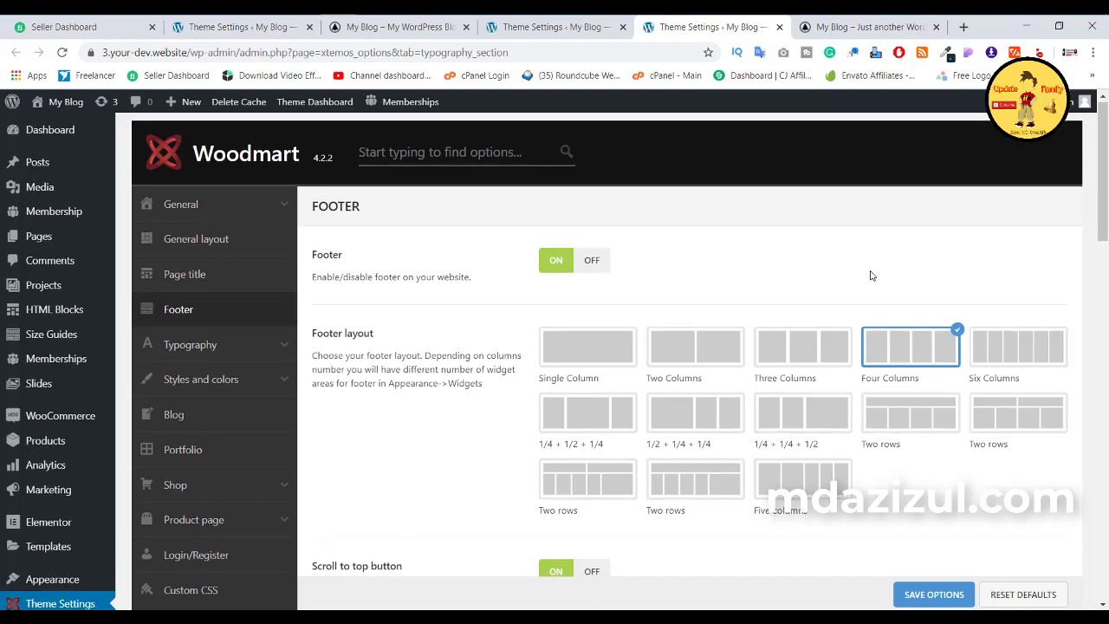
- Set the footer background to a near-black color and save the footer options
scroll(875, 304, "down", 3)
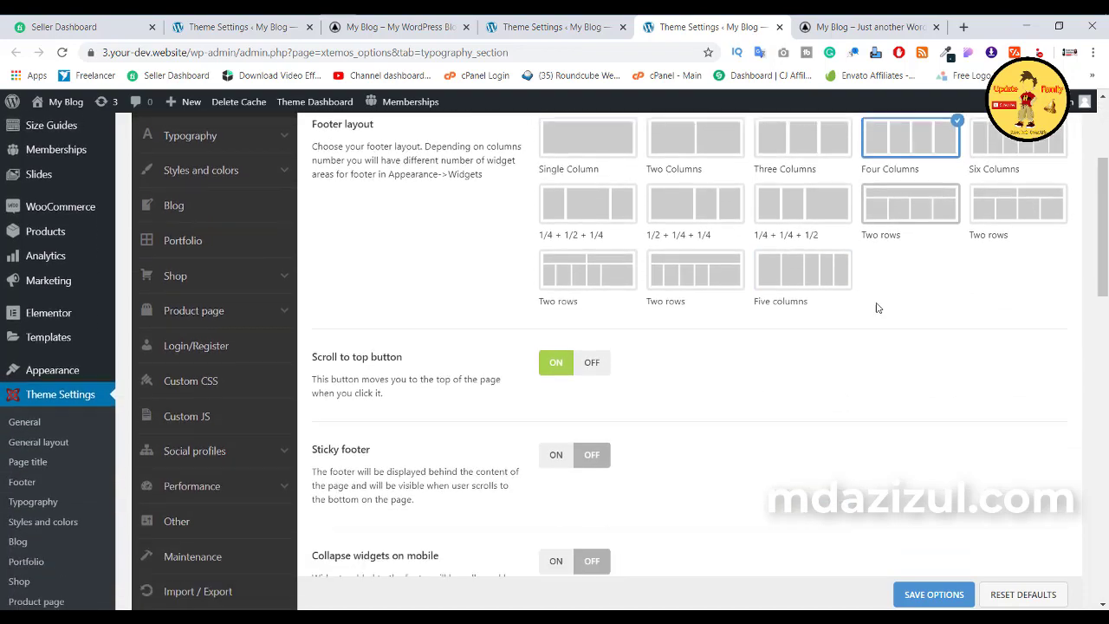
scroll(866, 307, "down", 6)
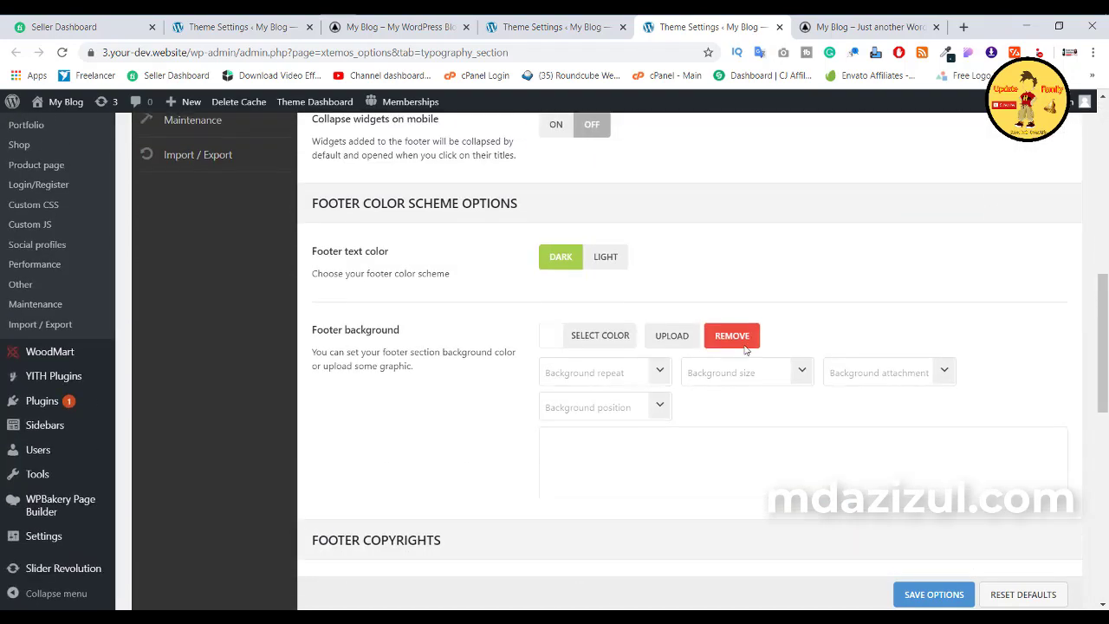
left_click(557, 340)
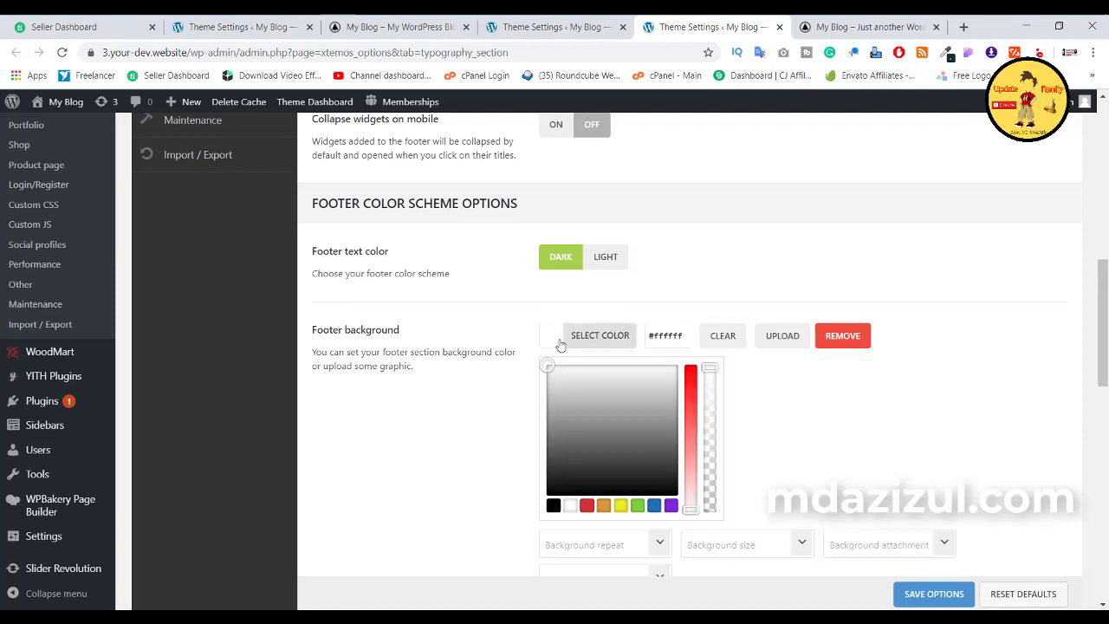
left_click(593, 490)
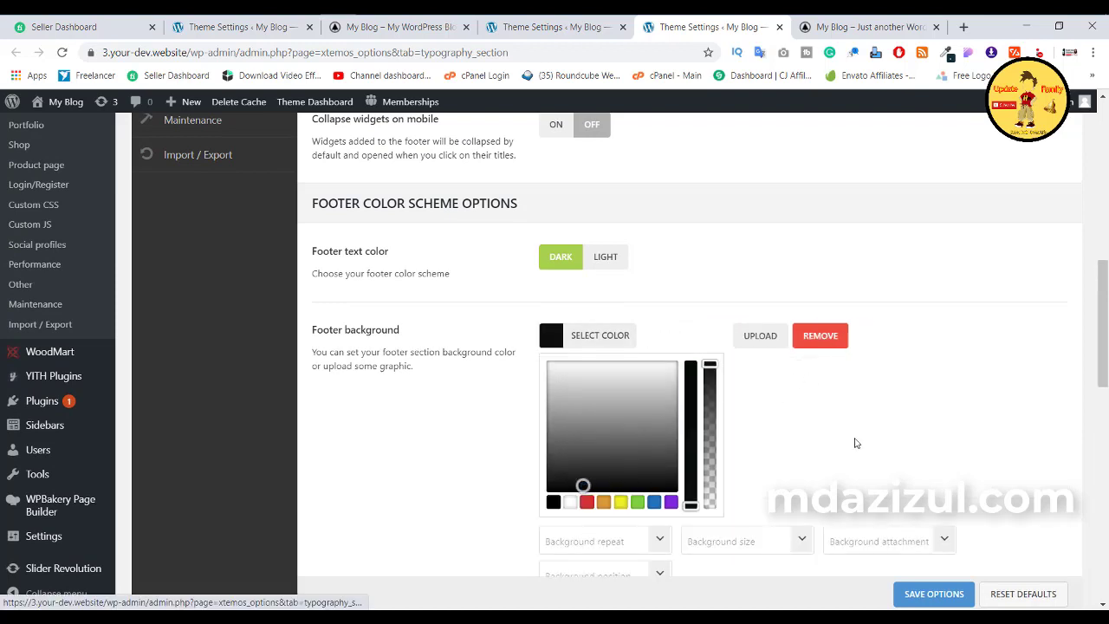
left_click(854, 443)
left_click(930, 594)
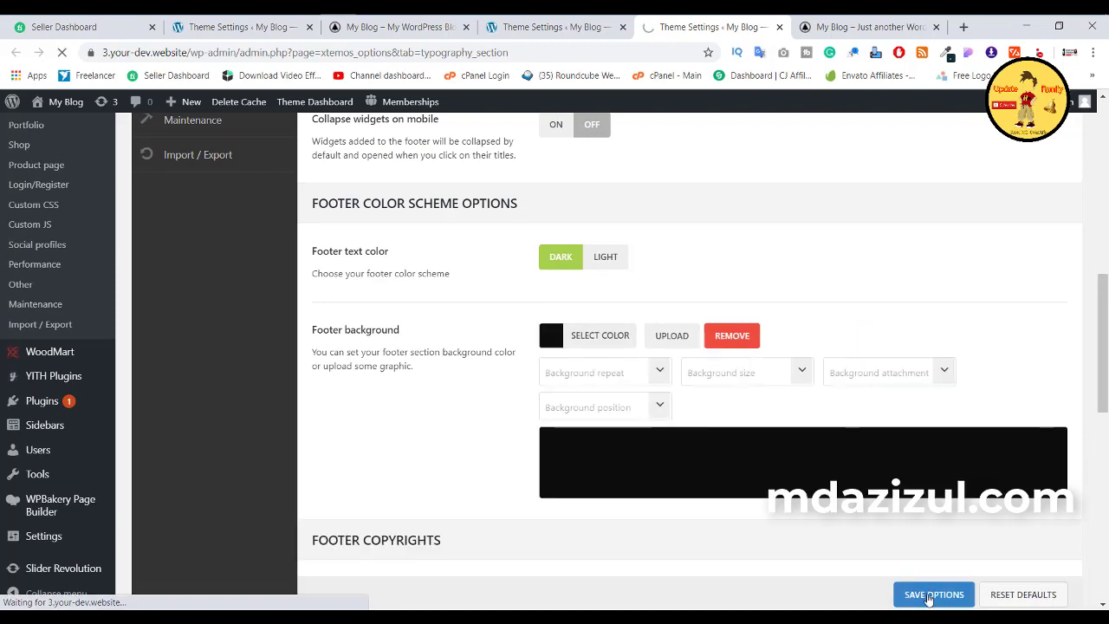
- Reload the site's front page and examine the readability of the footer headings on the dark background
left_click(866, 27)
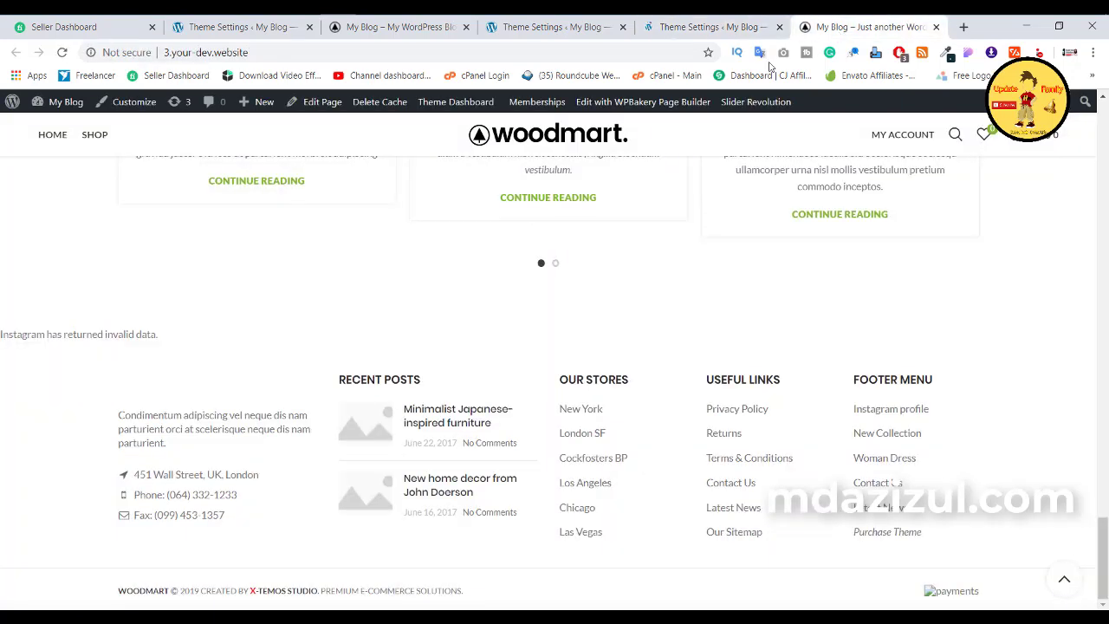
left_click(63, 53)
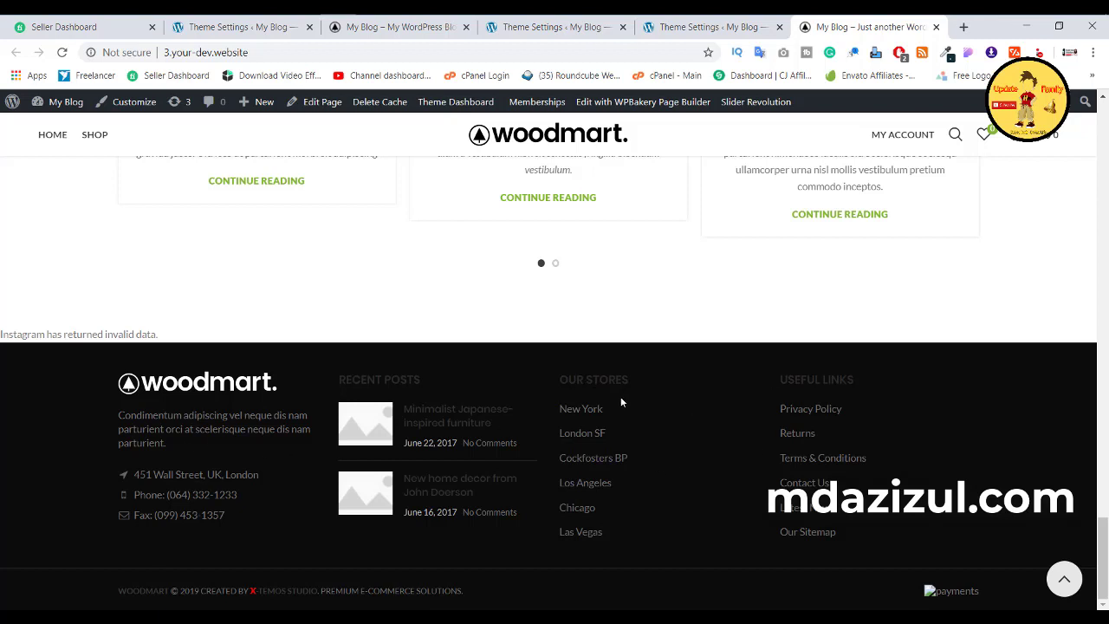
mouse_move(629, 379)
left_mouse_down()
mouse_move(558, 379)
mouse_move(625, 395)
left_mouse_up()
left_click(558, 379)
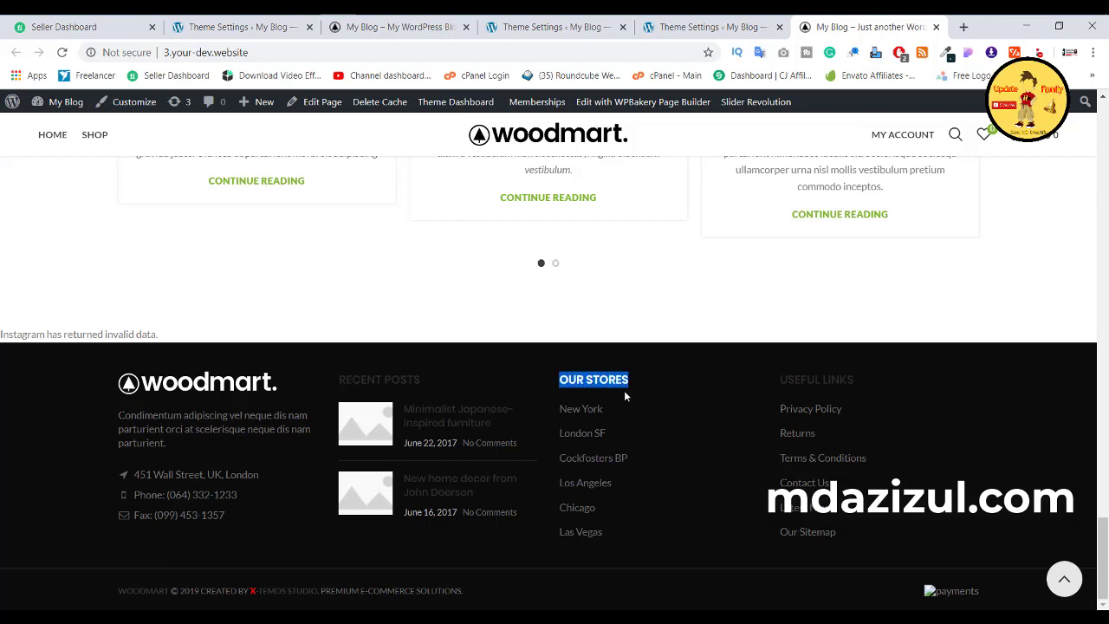
left_click(617, 391)
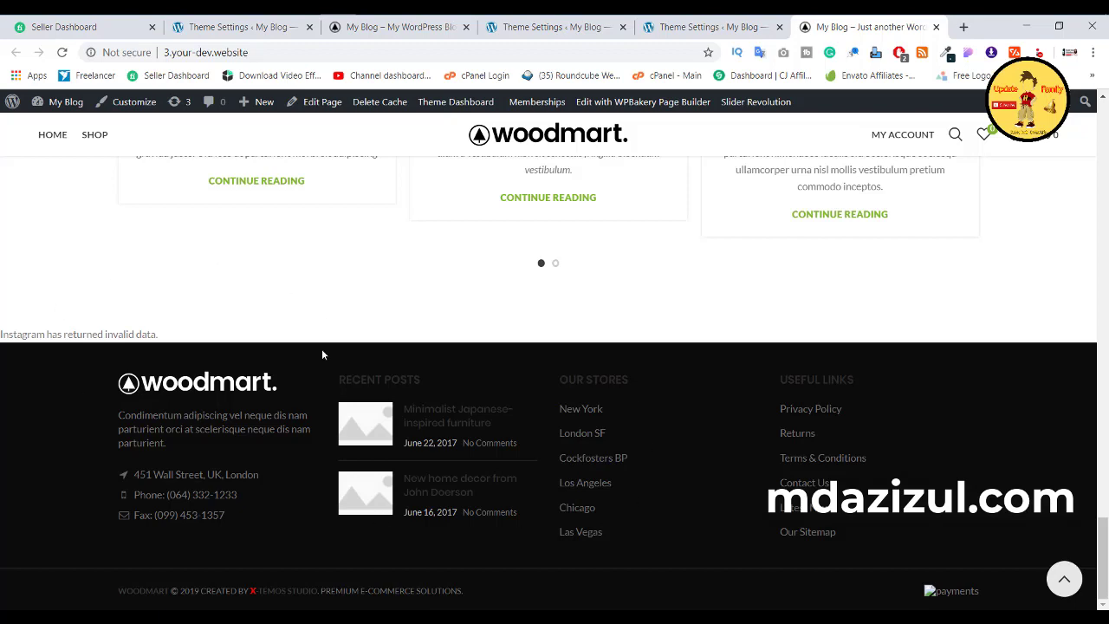
- Return to the Advanced typography page and copy the .footer-sidebar selector from css.txt in Notepad
left_click(710, 30)
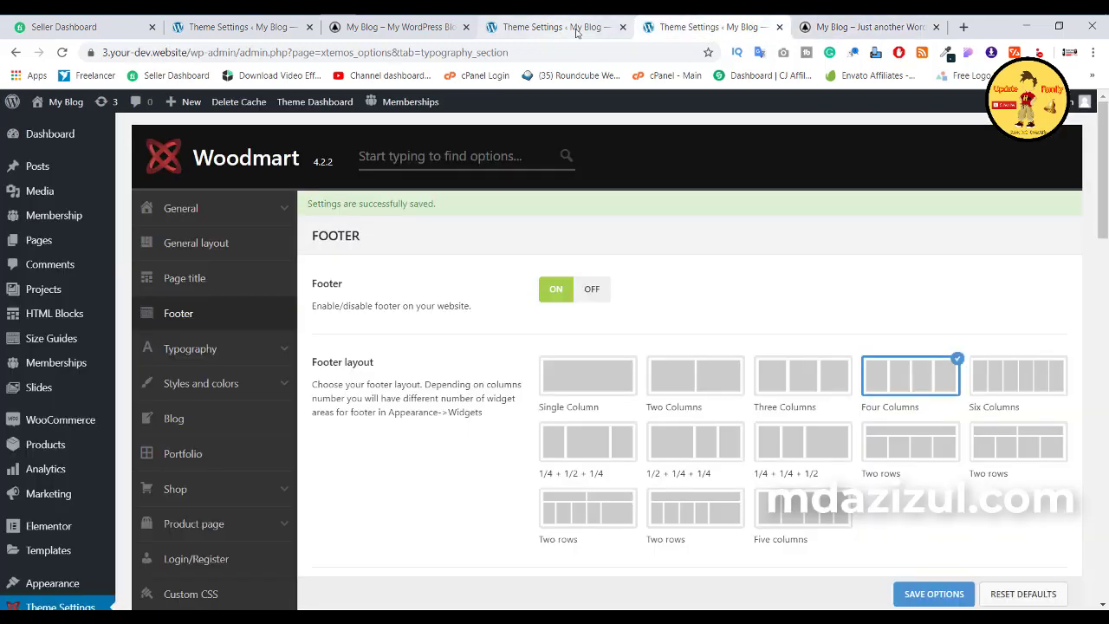
left_click(559, 36)
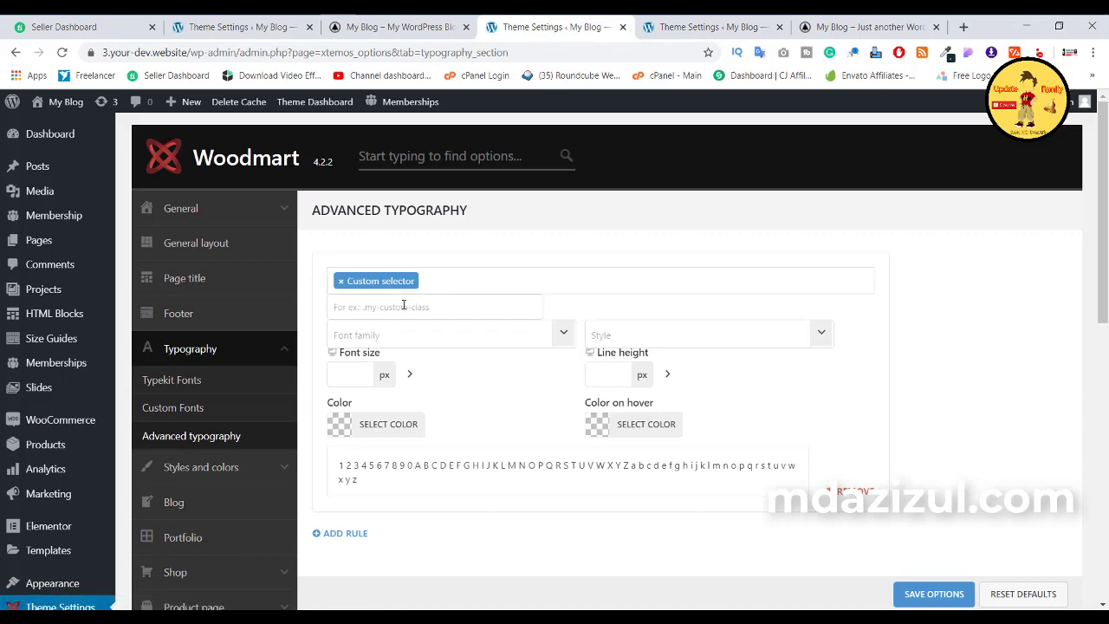
left_click(433, 307)
key("alt+Tab")
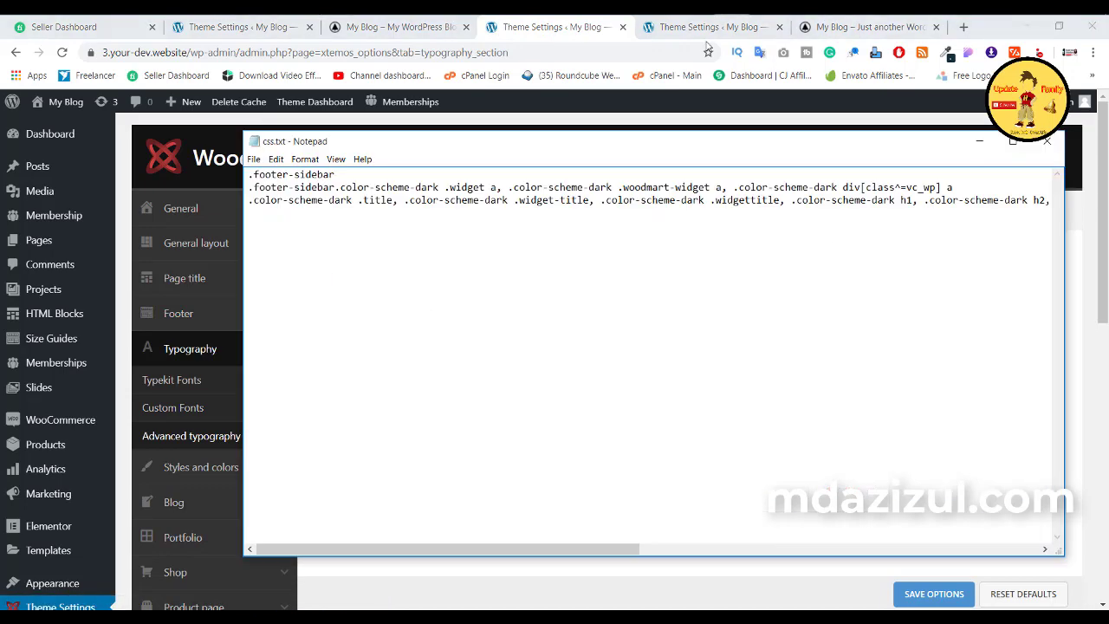
double_click(297, 173)
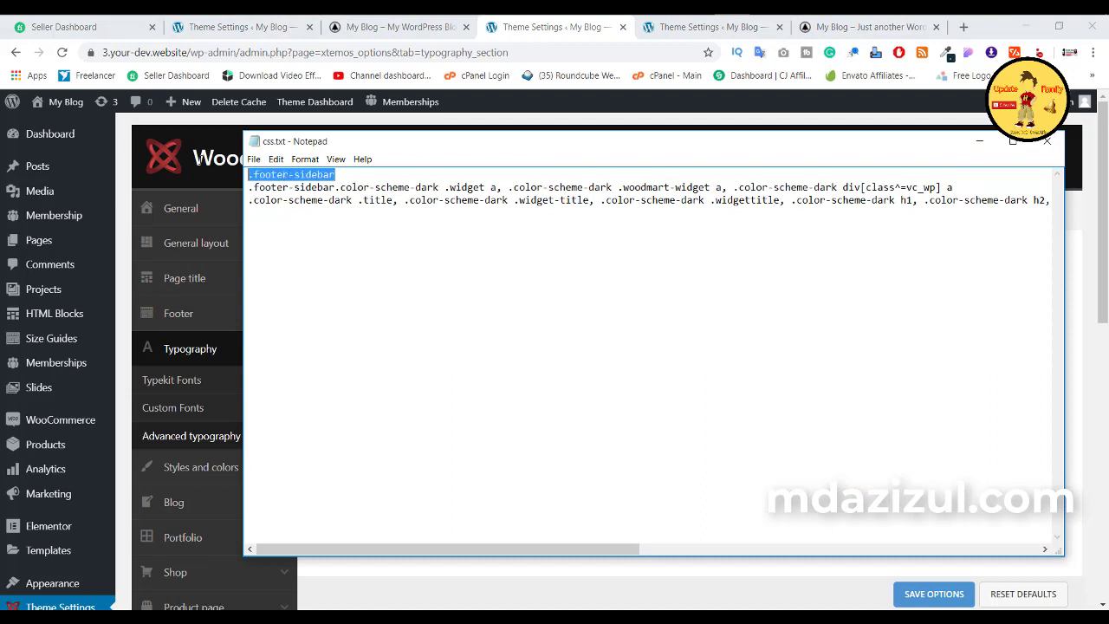
left_click(294, 175)
double_click(324, 176)
left_click(294, 175)
key("shift+Home")
right_click(281, 177)
left_click(313, 218)
left_click(978, 141)
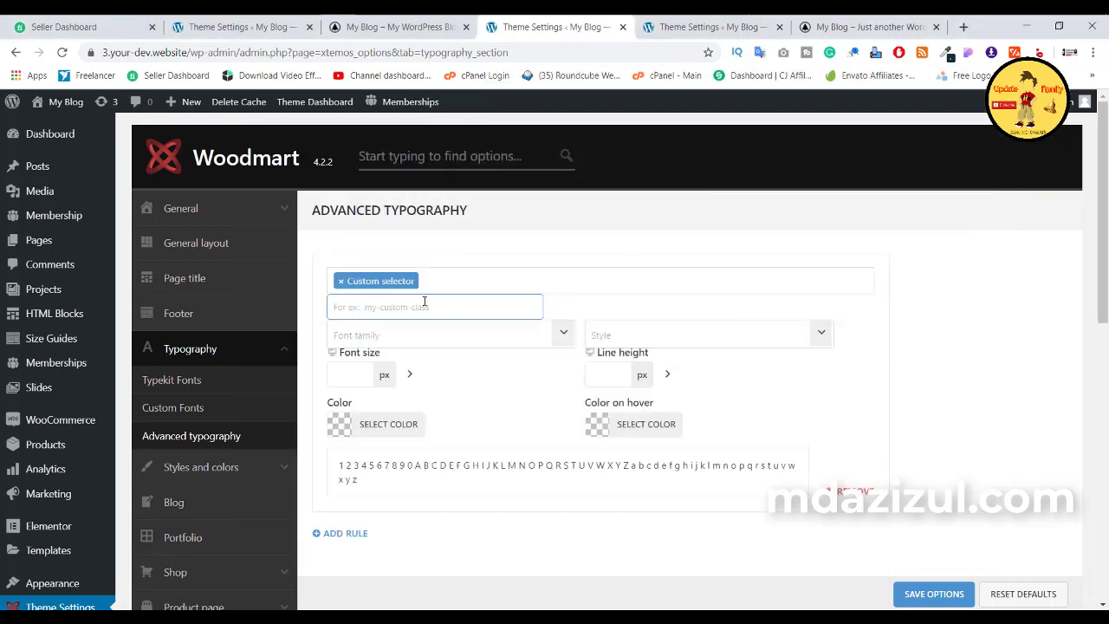
- Paste .footer-sidebar as the rule's custom selector and set its text color to #ffffff
right_click(351, 308)
left_click(384, 393)
scroll(469, 274, "down", 1)
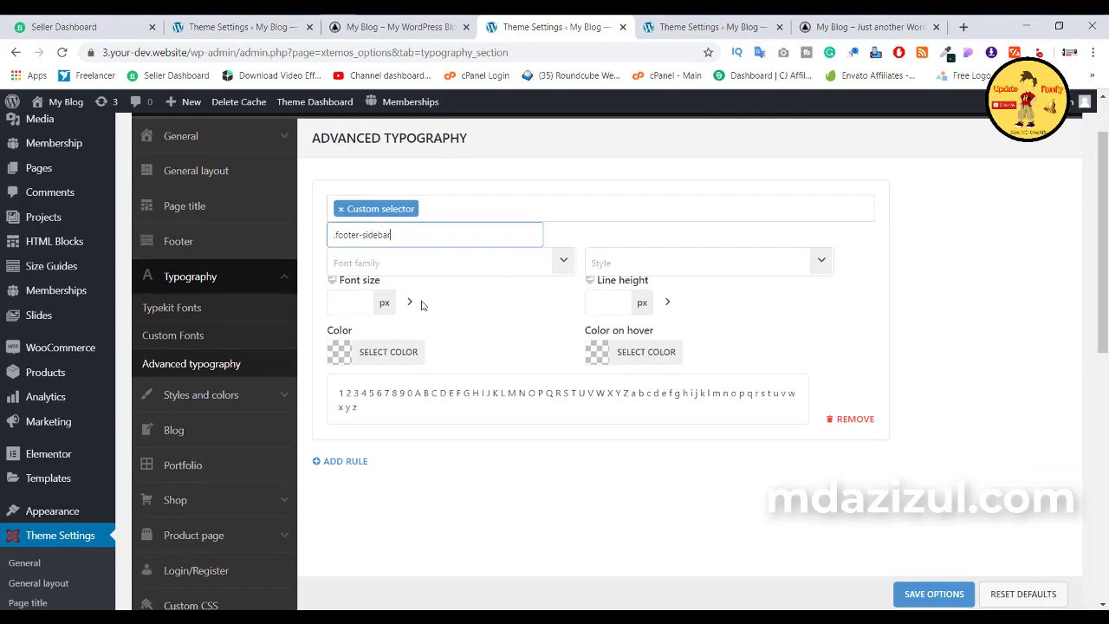
left_click(330, 355)
left_click(347, 381)
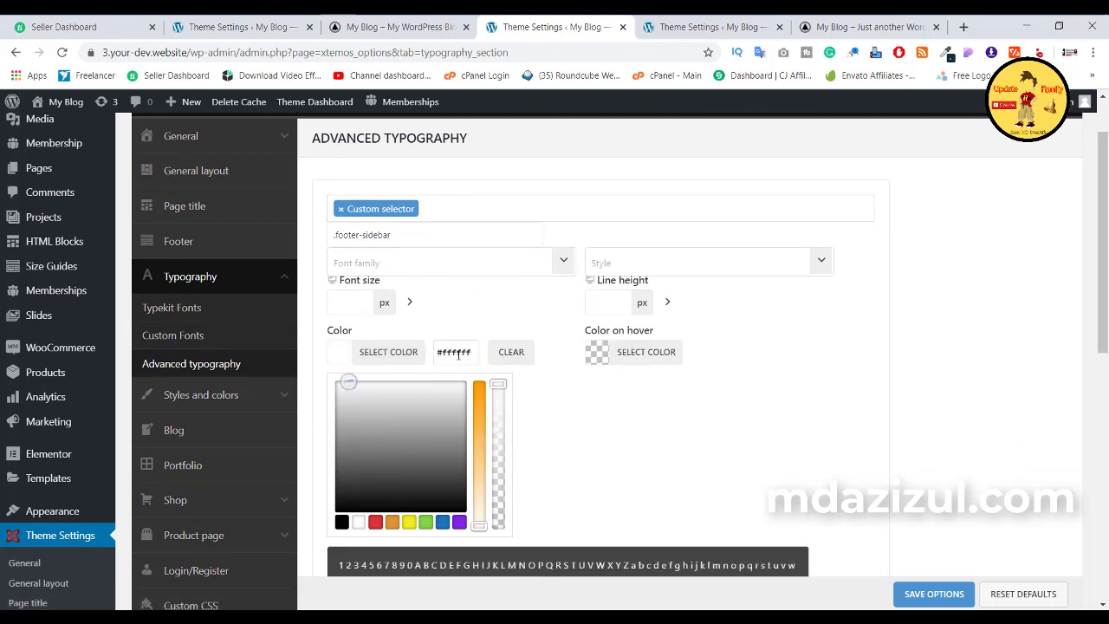
left_click(631, 473)
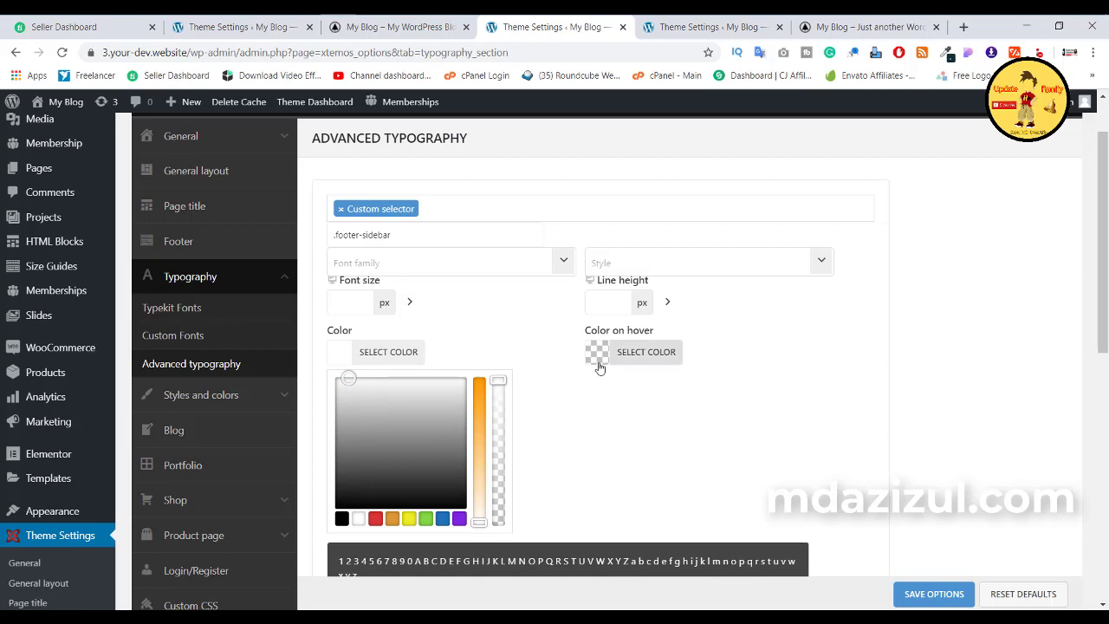
- Compare the live site's footer with the rule and save the advanced typography options
left_click(693, 27)
left_click(836, 26)
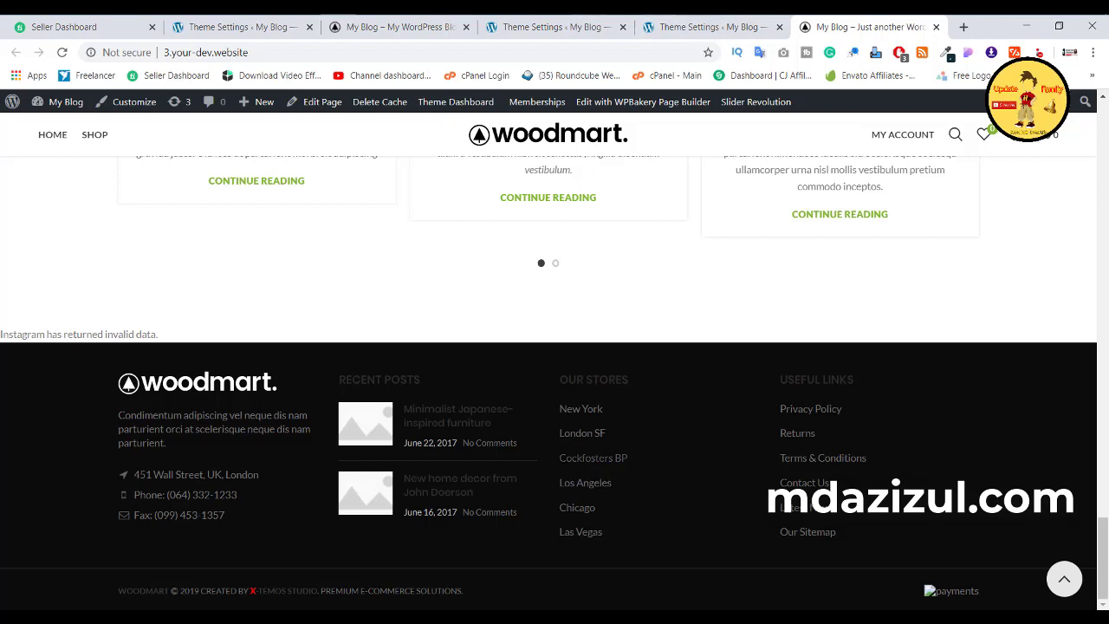
left_click(544, 29)
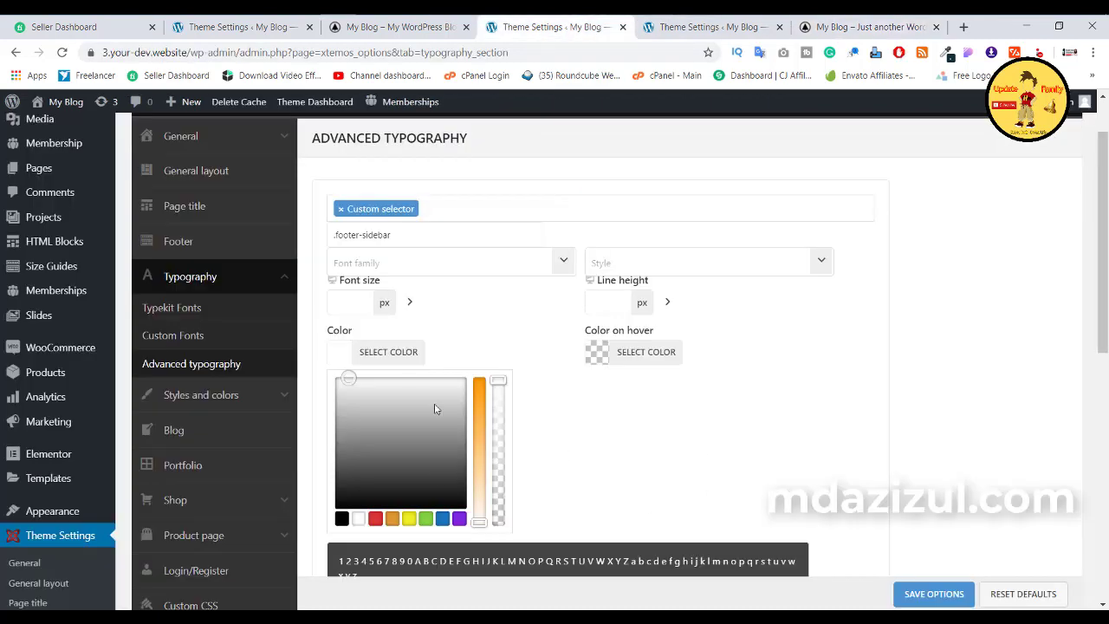
left_click(934, 597)
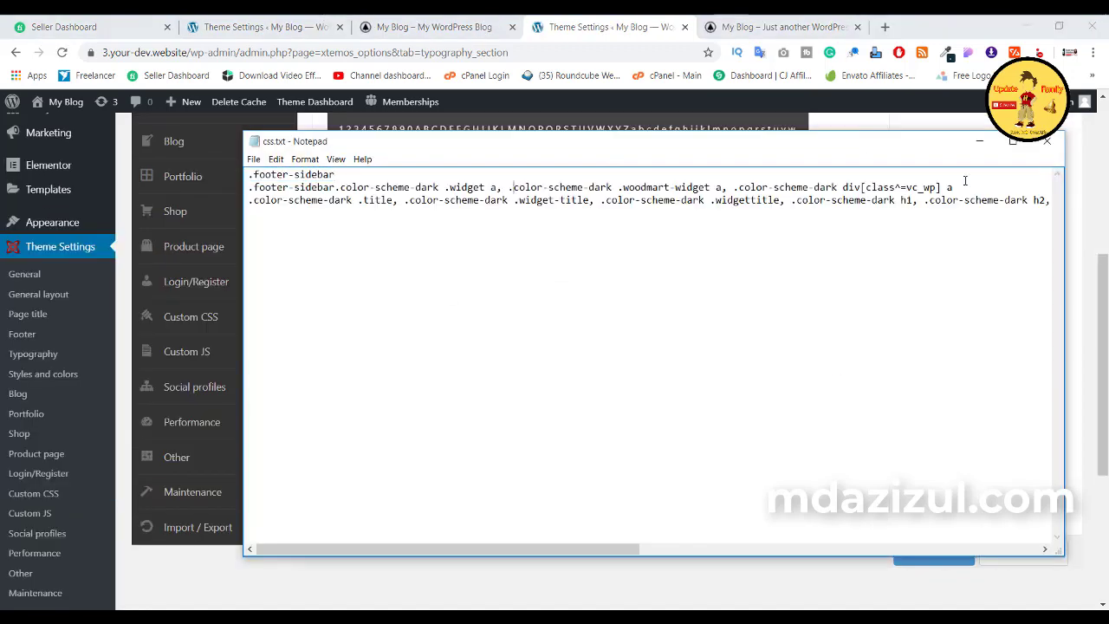
- Copy the second css.txt line, starting with .footer-sidebar.color-scheme-dark .widget a, into the second typography rule
left_click_drag(953, 187, 251, 187)
key("ctrl+c")
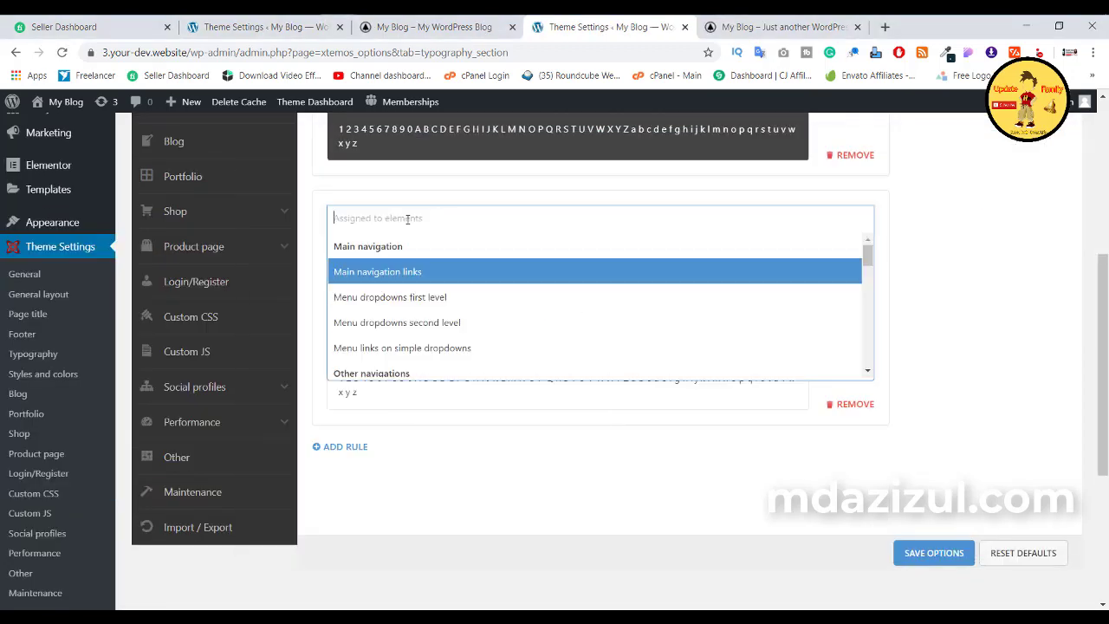
key("ctrl+v")
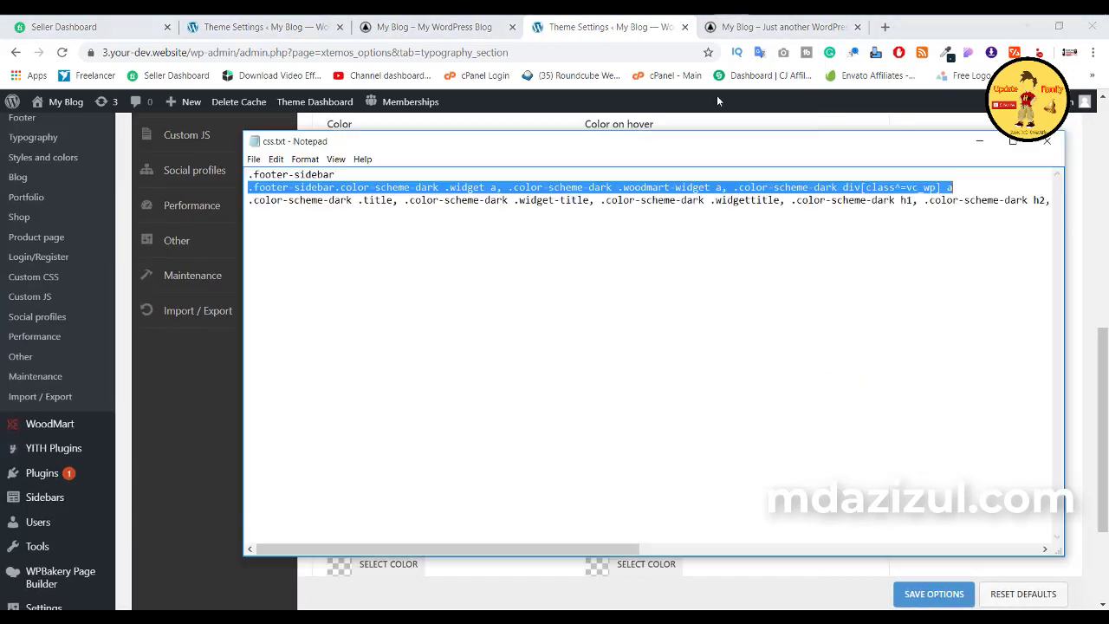
- Reload the live site and check the text colors in its footer
right_click(926, 208)
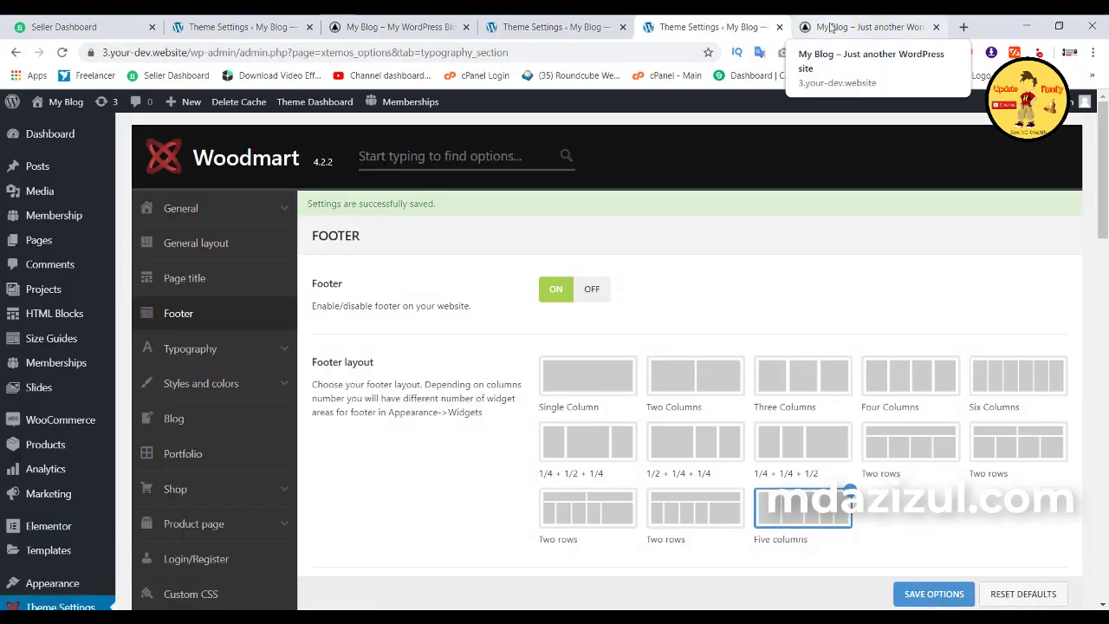
left_click(830, 28)
left_click(62, 52)
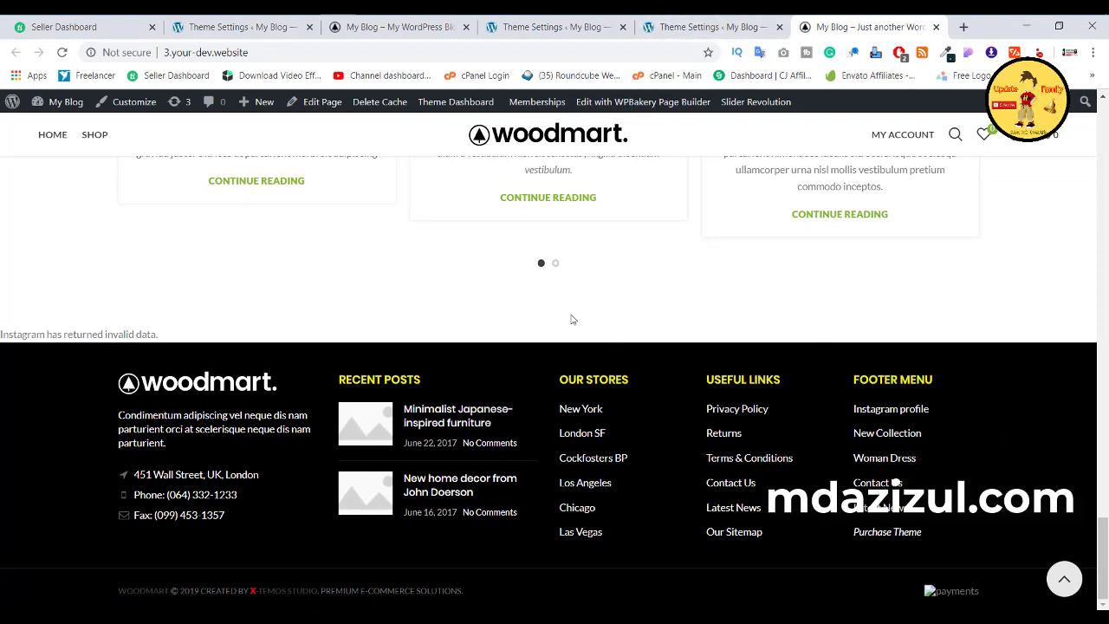
- Return to the Advanced typography page, copy .footer-sidebar from css.txt and compare it with the first rule's selector and color
left_click(581, 32)
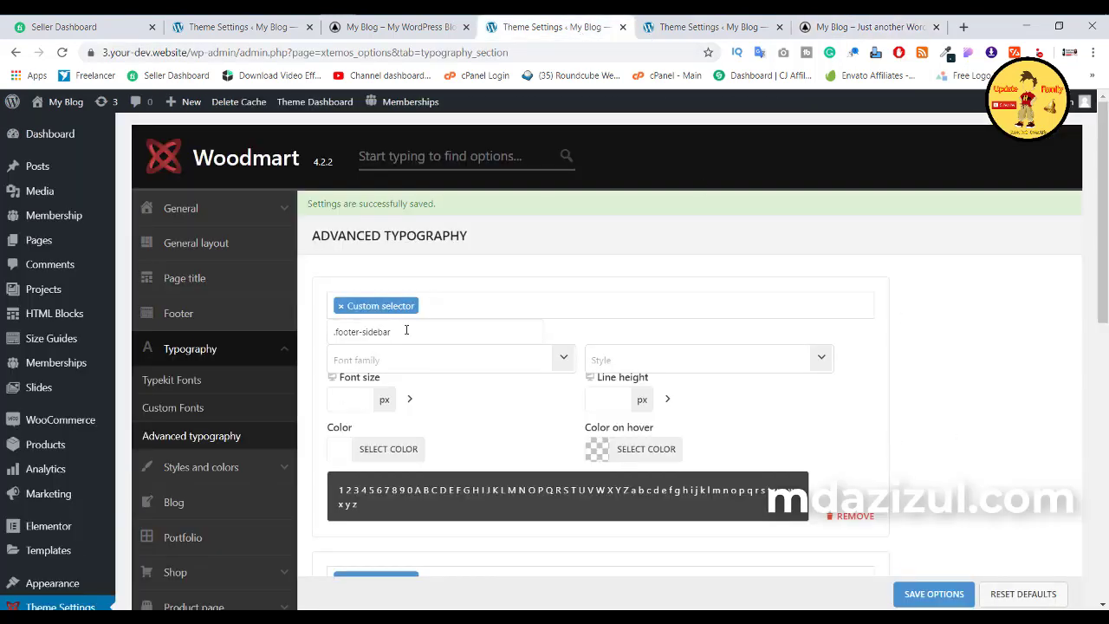
key("alt+Tab")
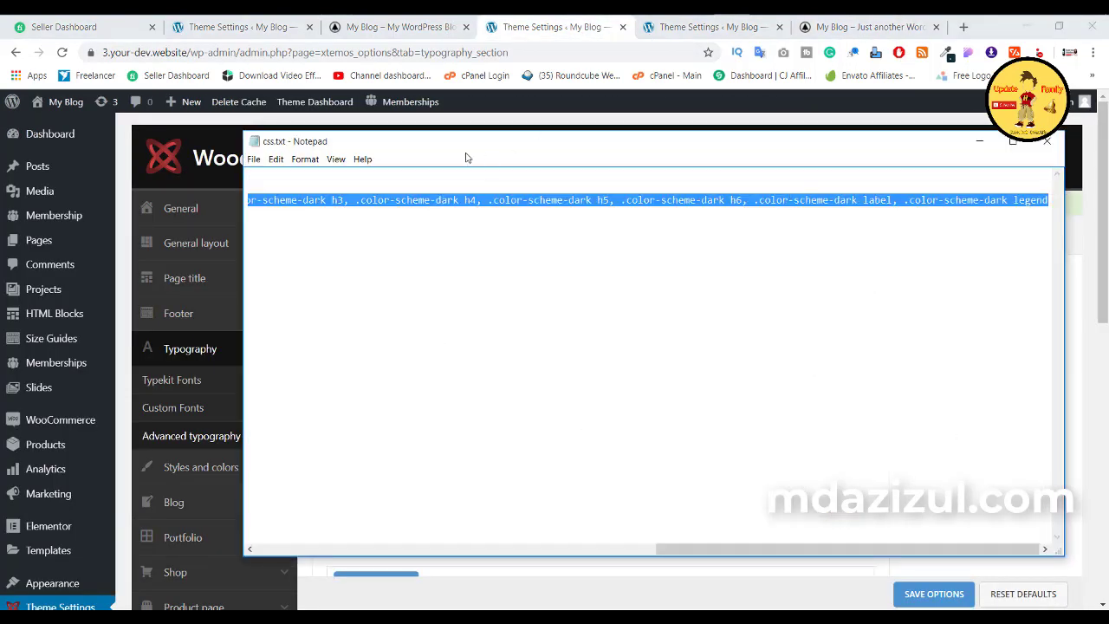
left_click(497, 208)
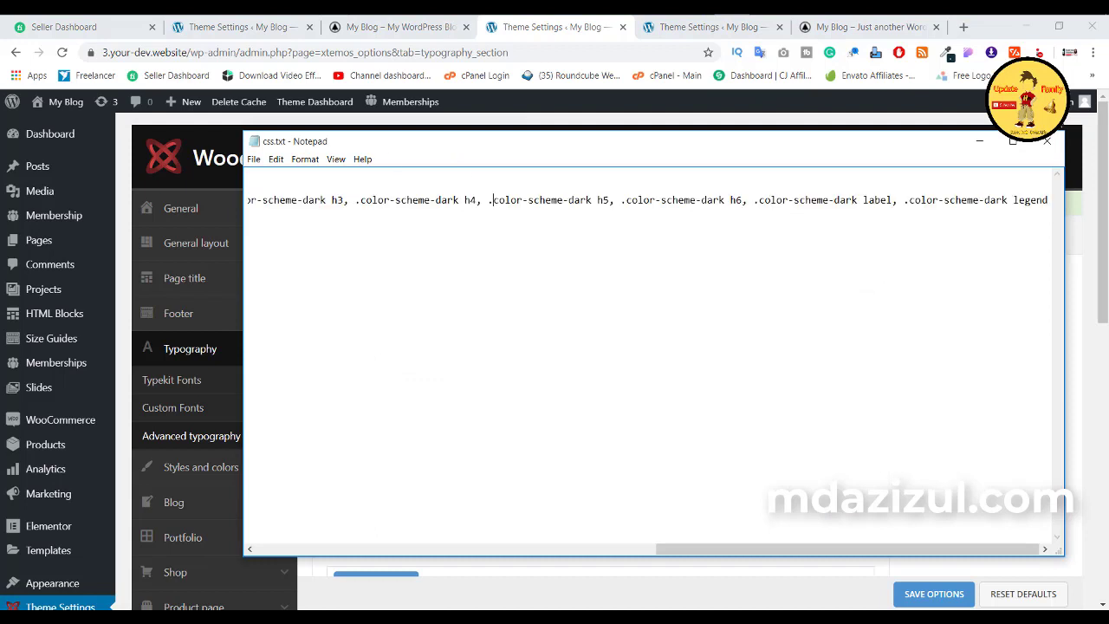
key("Up")
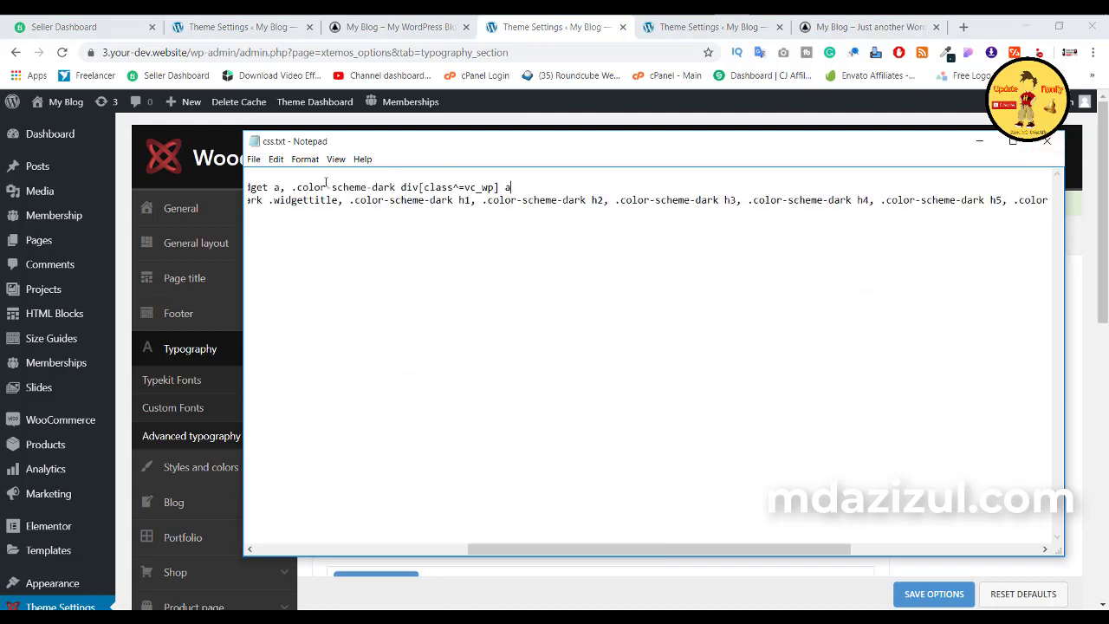
left_click_drag(325, 187, 252, 187)
left_click(277, 174)
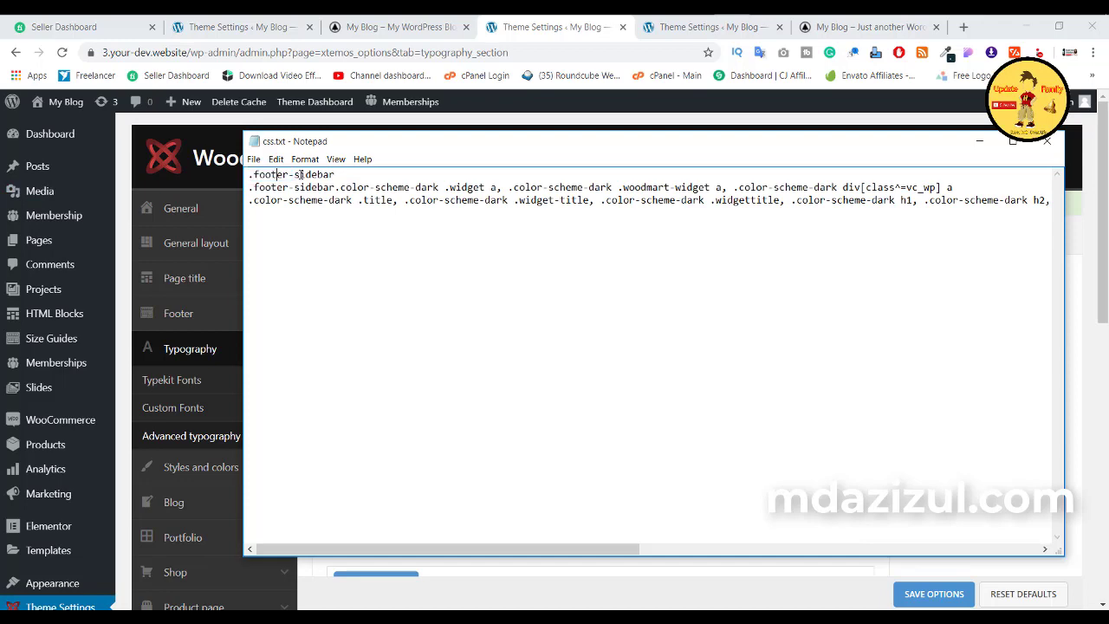
key("shift+Home")
right_click(284, 175)
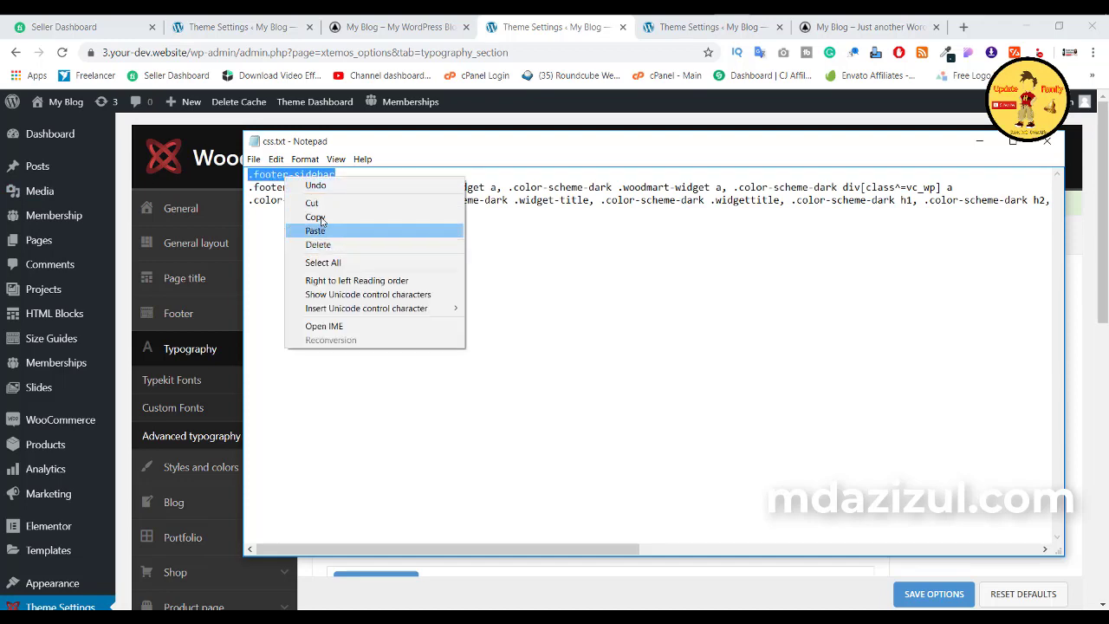
left_click(314, 216)
left_click(978, 140)
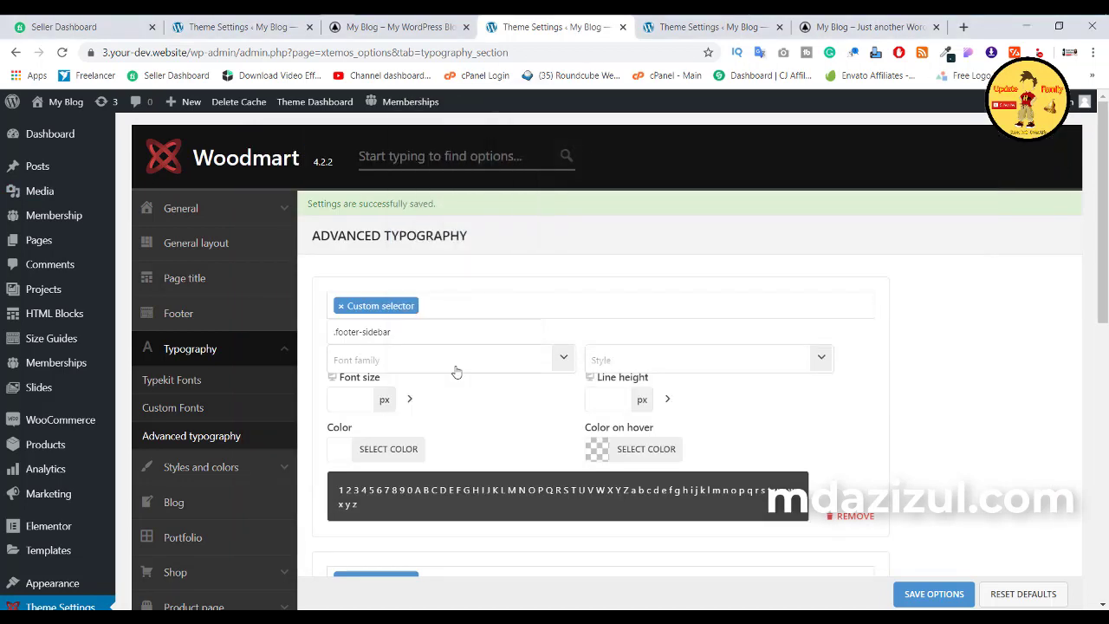
scroll(205, 368, "down", 1)
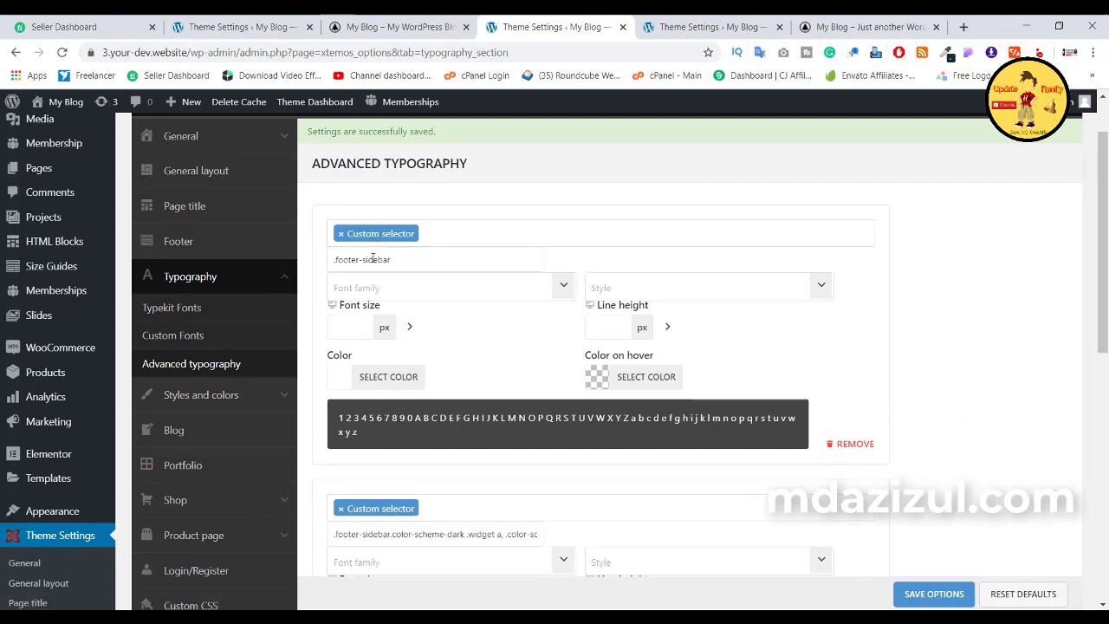
scroll(381, 259, "down", 1)
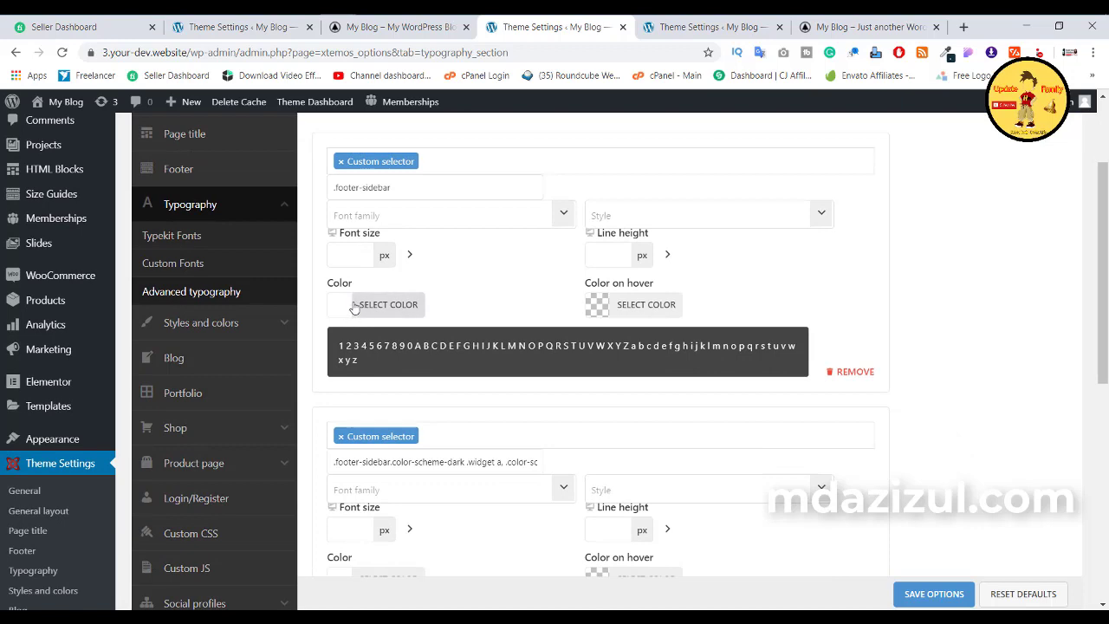
- Copy the second css.txt line, starting with .footer-sidebar.color-scheme-dark .widget a, and compare it with the second rule
scroll(400, 317, "down", 2)
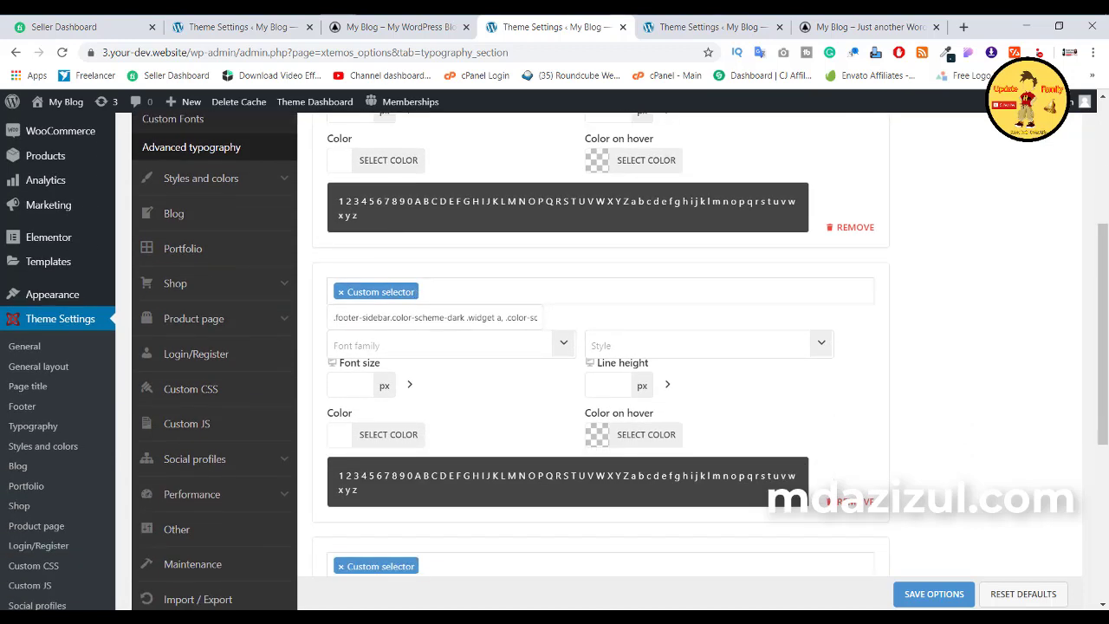
key("alt+Tab")
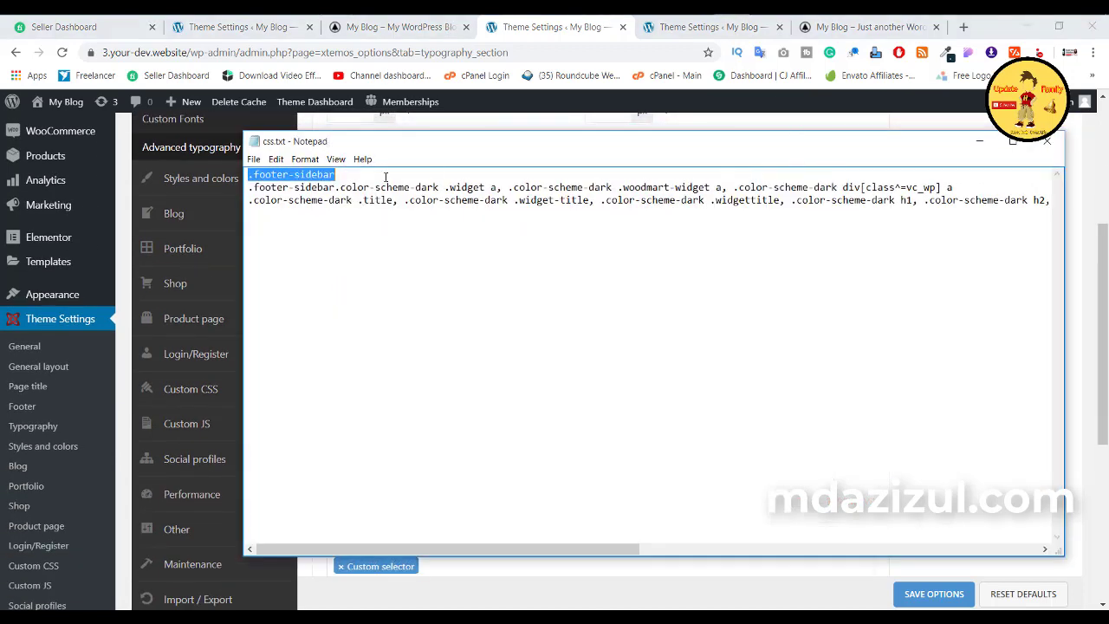
left_click(630, 187)
left_click_drag(973, 187, 249, 187)
right_click(313, 191)
left_click(344, 229)
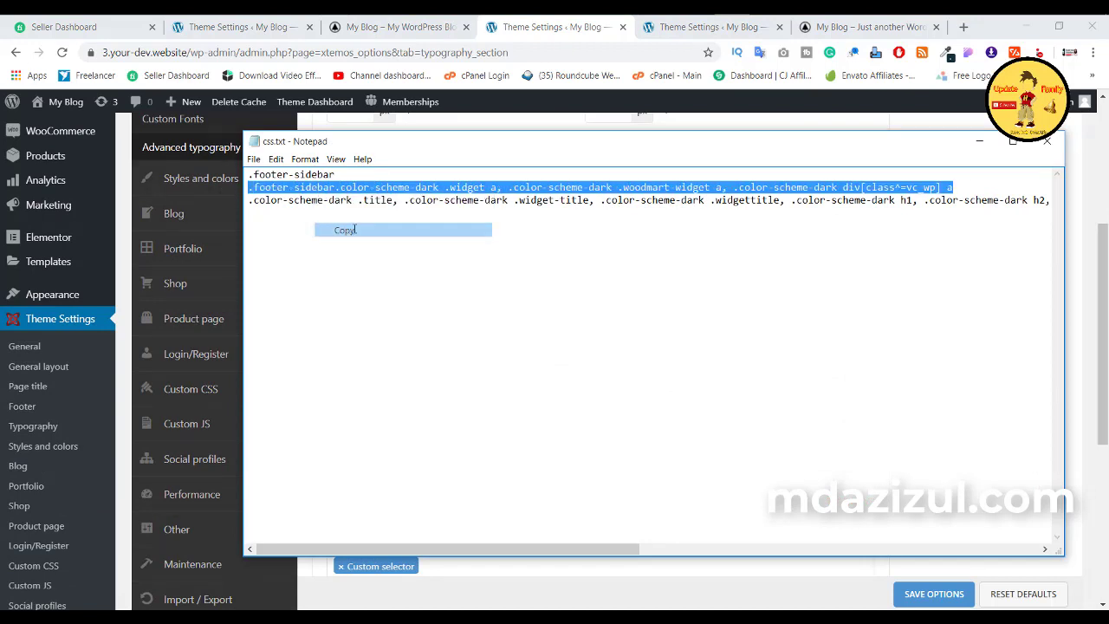
left_click(978, 140)
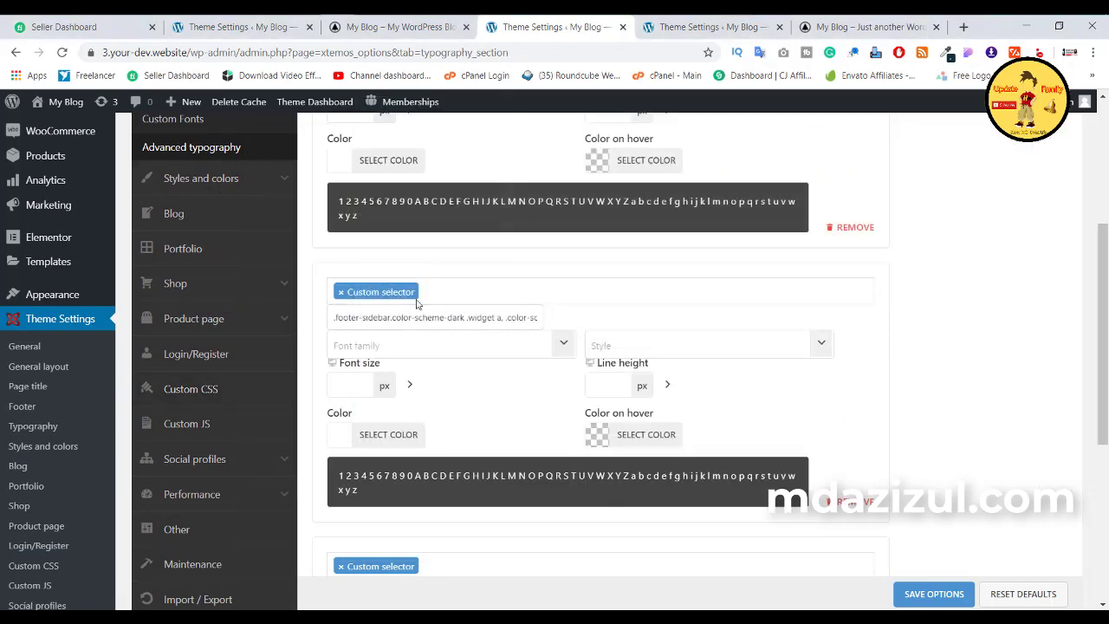
scroll(433, 305, "down", 2)
scroll(464, 306, "up", 2)
scroll(473, 280, "down", 2)
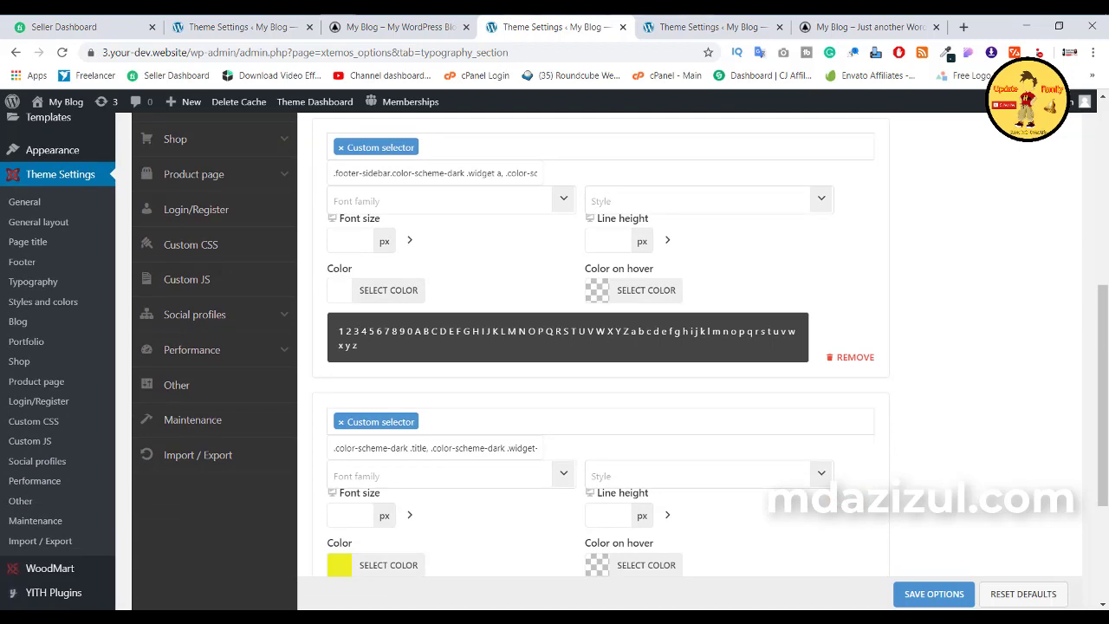
- Copy the whole third css.txt line, starting with .color-scheme-dark .title, and review the third rule's selector and text color
key("alt+Tab")
left_click(411, 200)
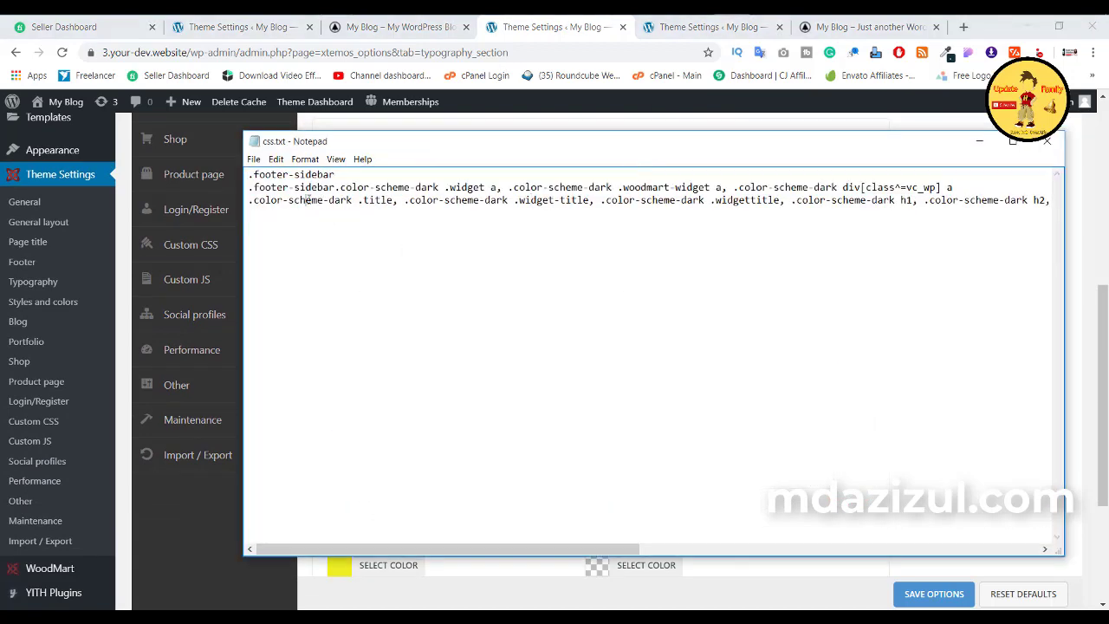
left_click_drag(307, 200, 955, 201)
double_click(967, 200)
left_click_drag(249, 200, 1063, 201)
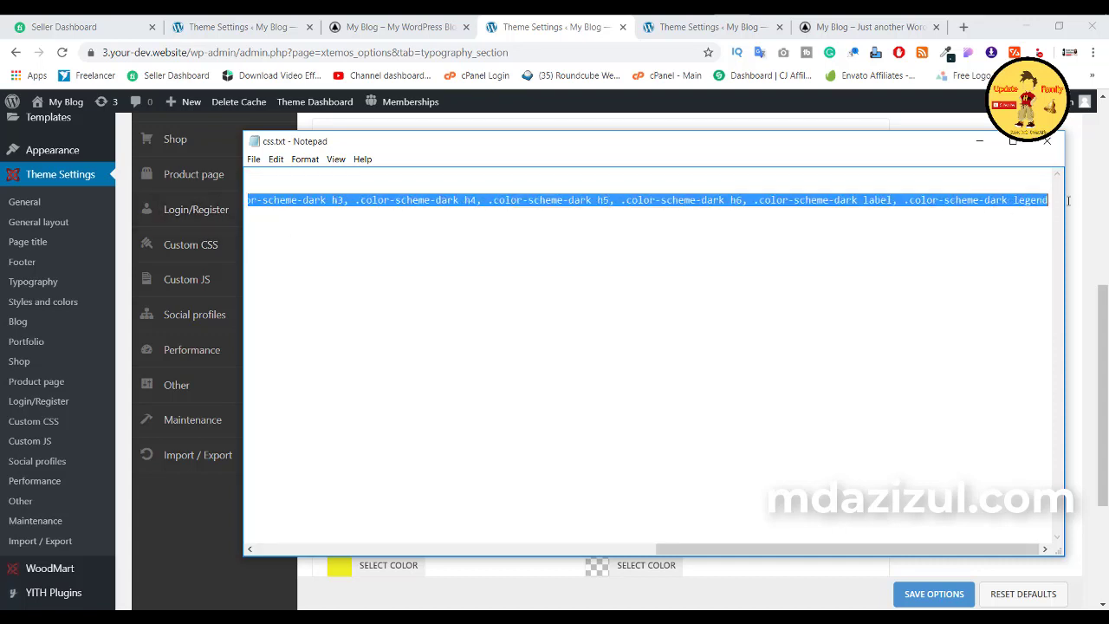
right_click(929, 193)
left_click(944, 231)
left_click(978, 141)
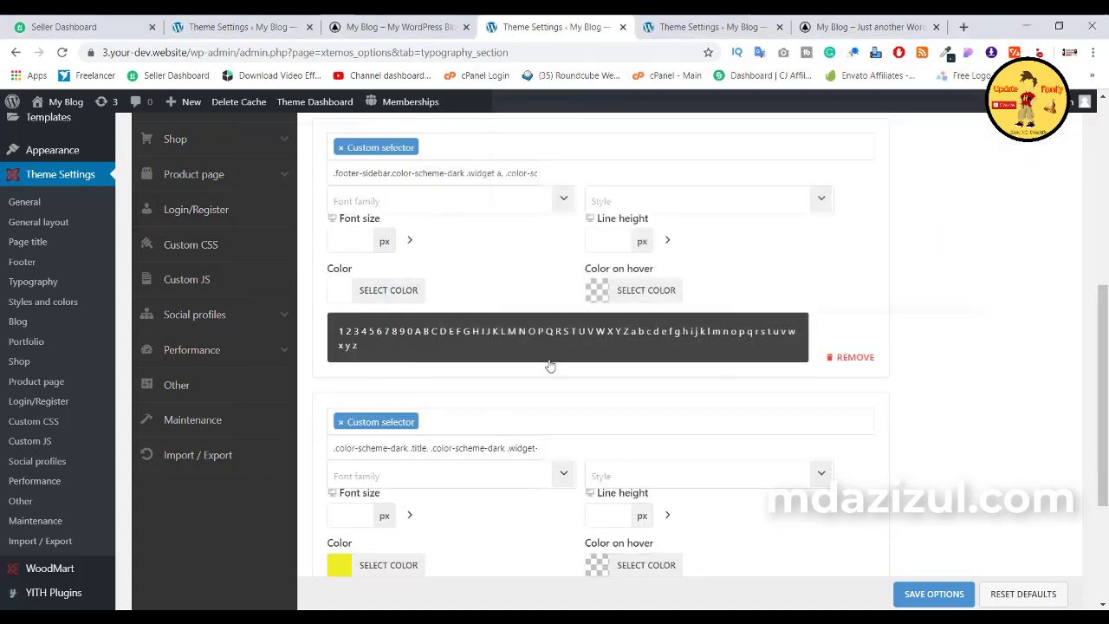
scroll(425, 338, "down", 1)
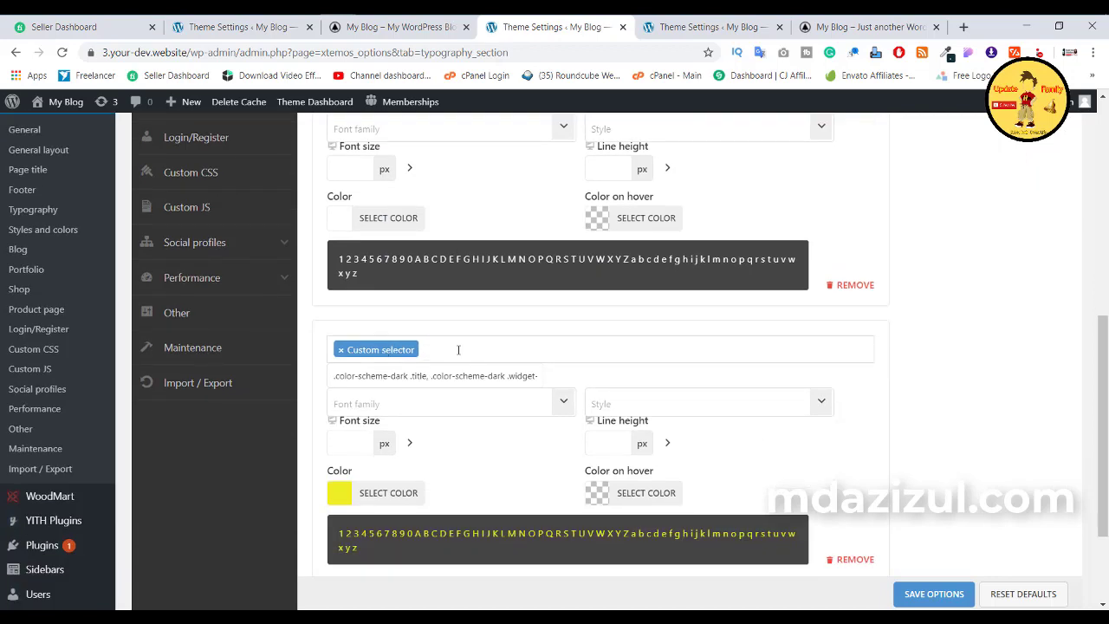
scroll(476, 378, "down", 2)
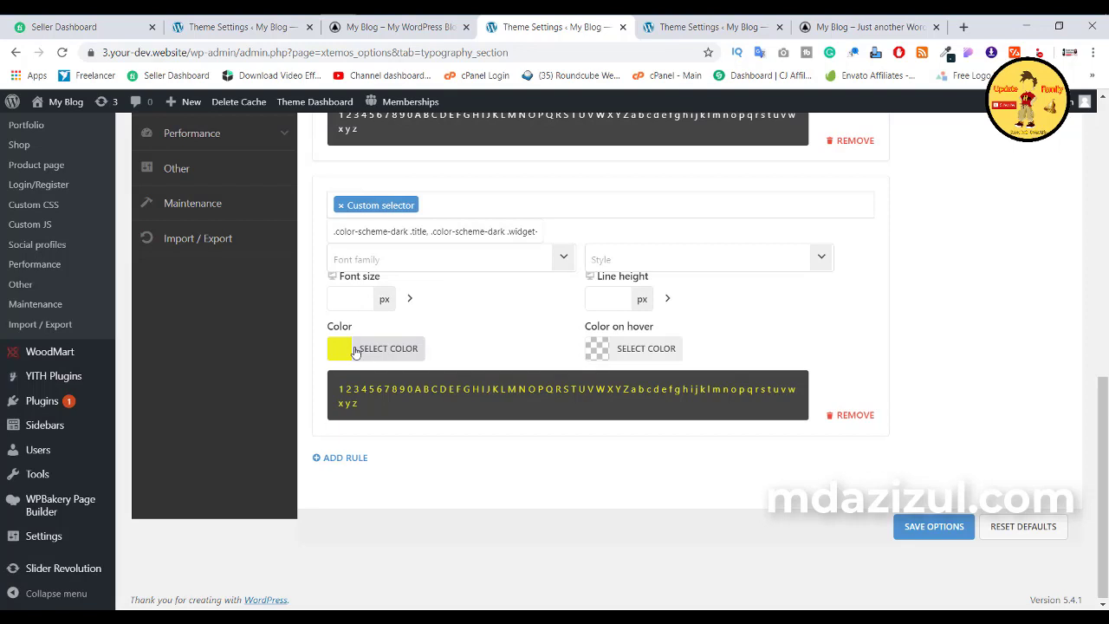
- Save the advanced typography options and look over the footer and page sections on the live site
left_click(943, 528)
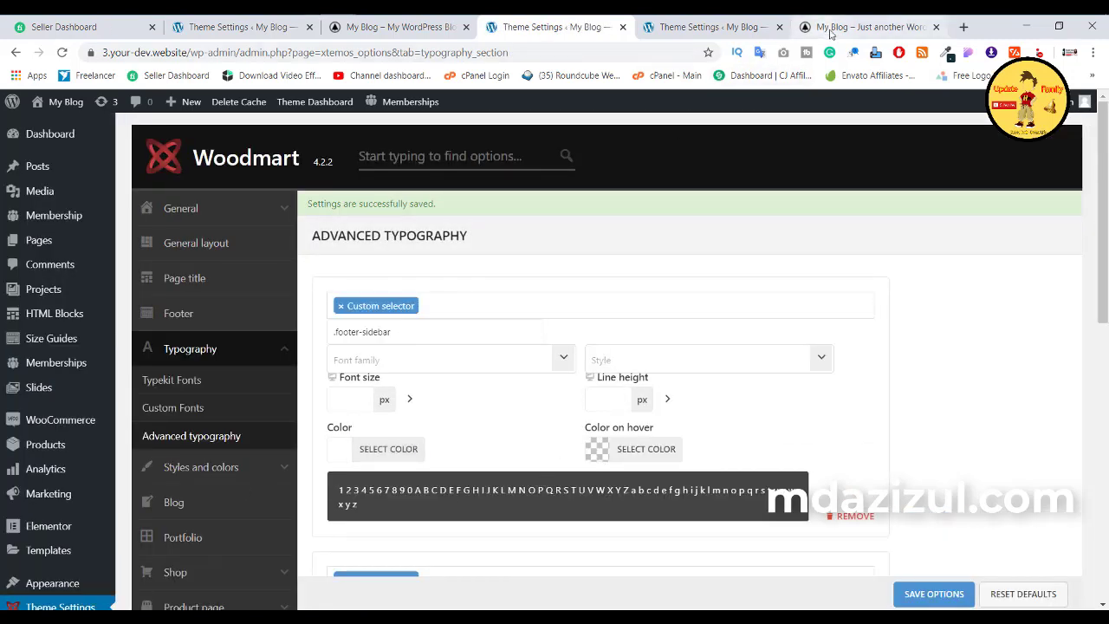
left_click(866, 27)
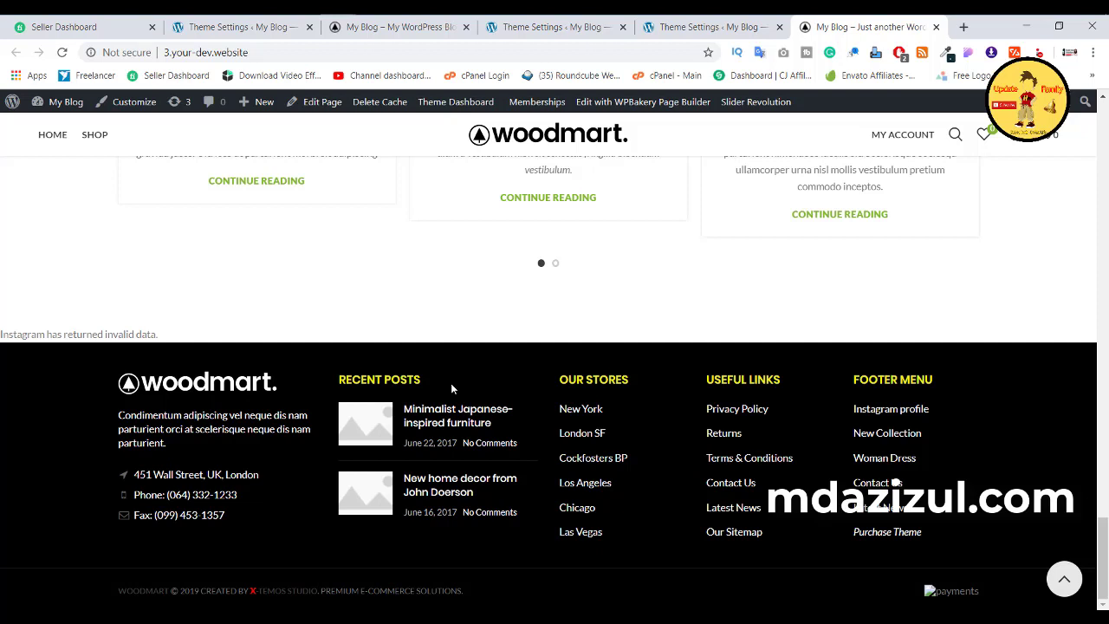
scroll(403, 468, "up", 10)
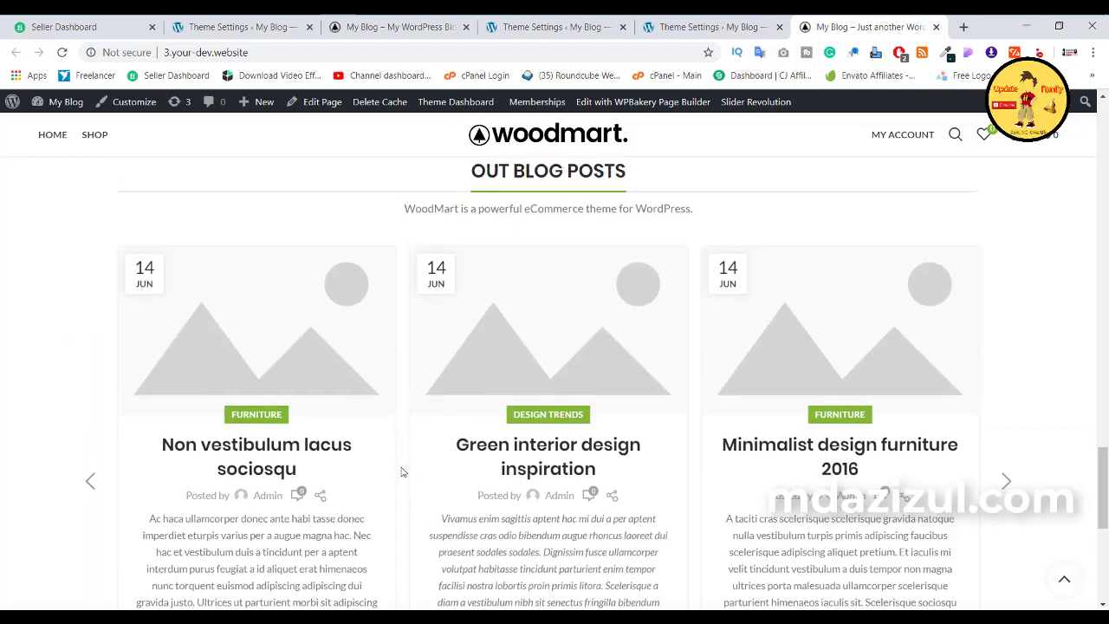
scroll(399, 460, "up", 5)
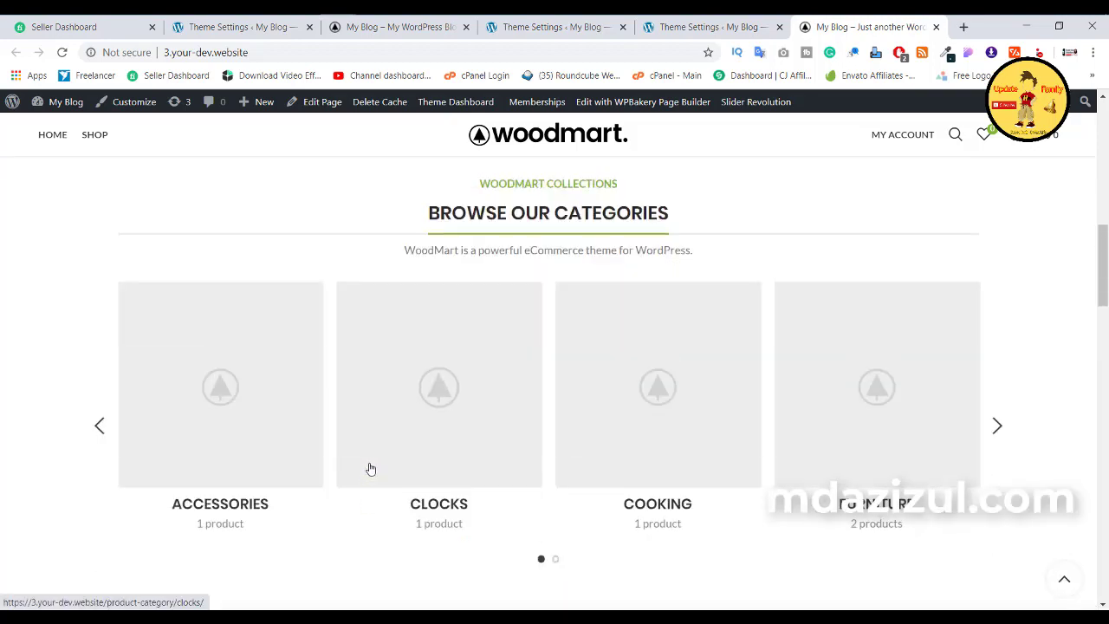